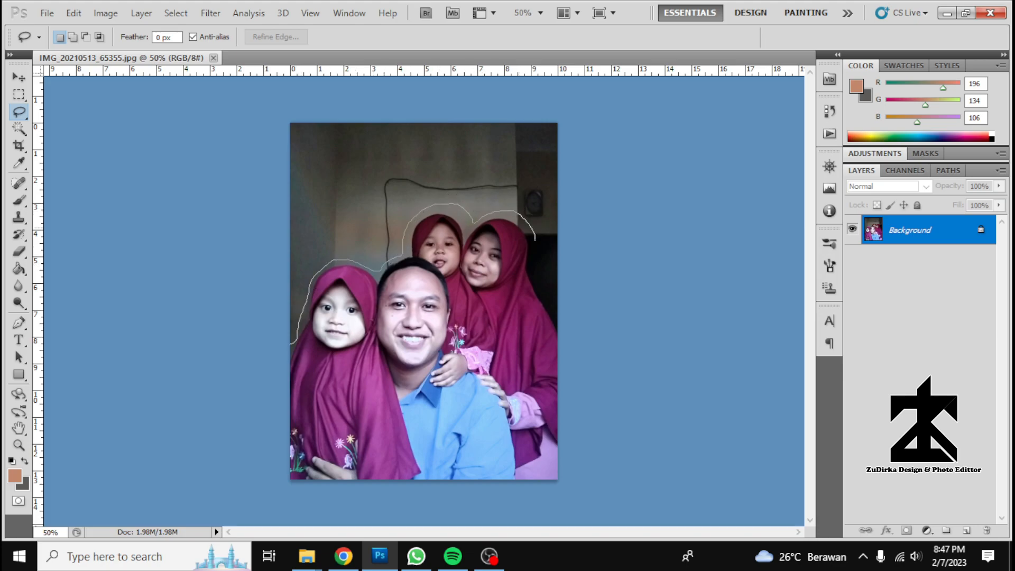
Copy a loose lasso selection around the four family members to a new layer and delete the Background layer.
drag(292, 343, 291, 349)
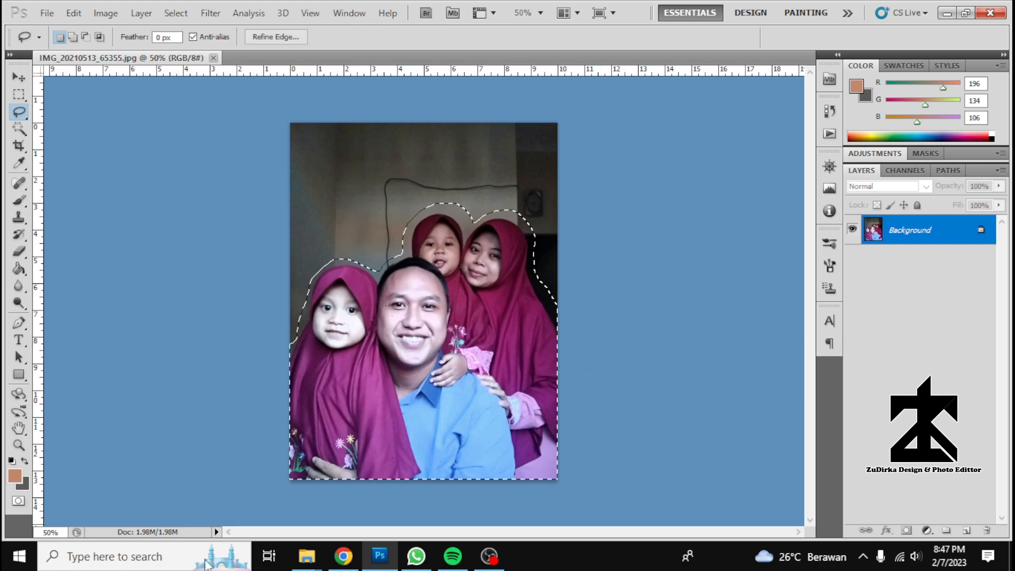
key(ctrl+j)
right_click(846, 272)
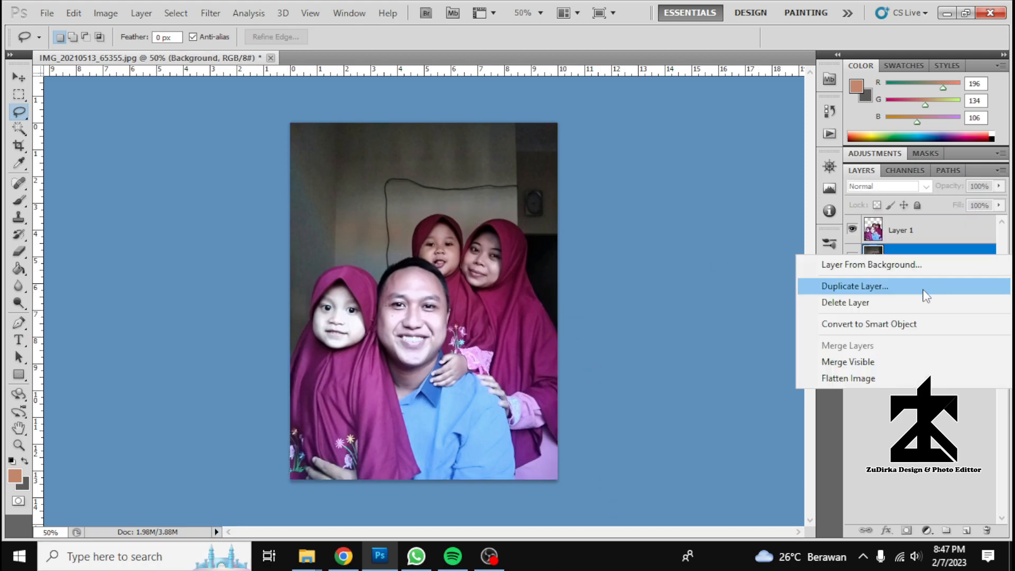
click(907, 300)
Add a new empty layer and place it beneath the family cutout layer.
key(ctrl+shift+n)
key(Return)
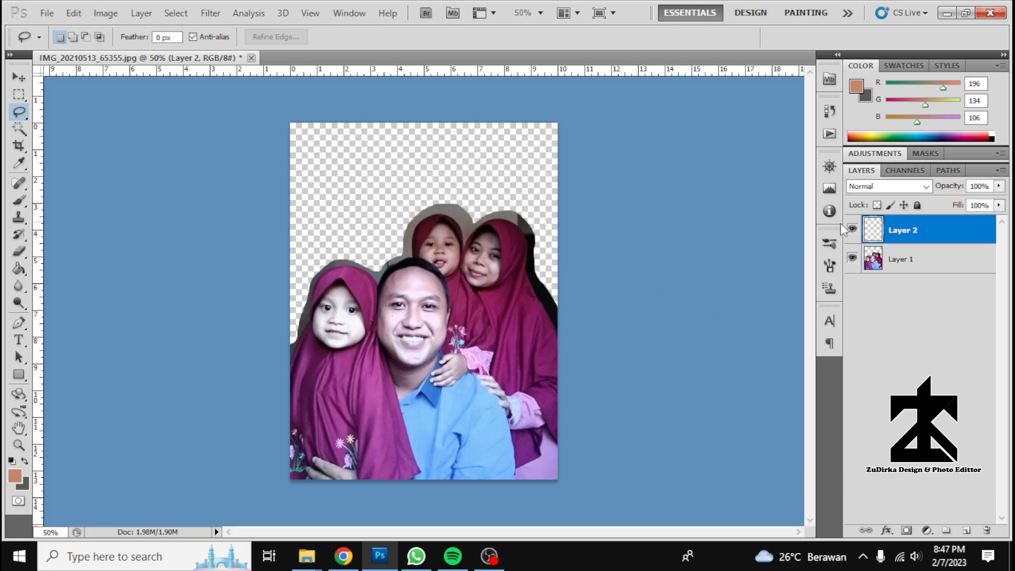
drag(960, 237, 960, 273)
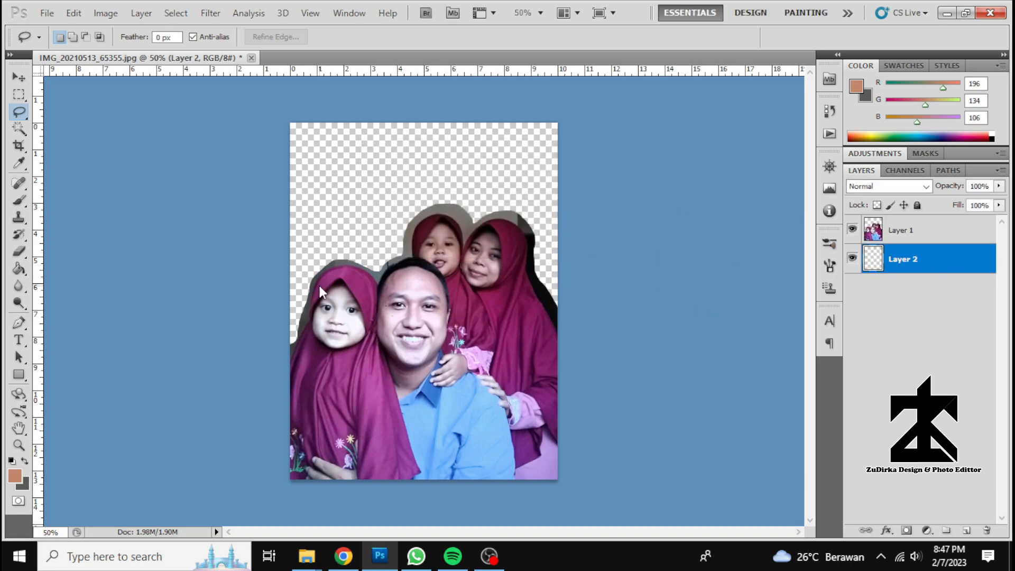
Set the foreground colour to bright green 00ff0c and fill the empty layer beneath the cutout with it.
click(18, 268)
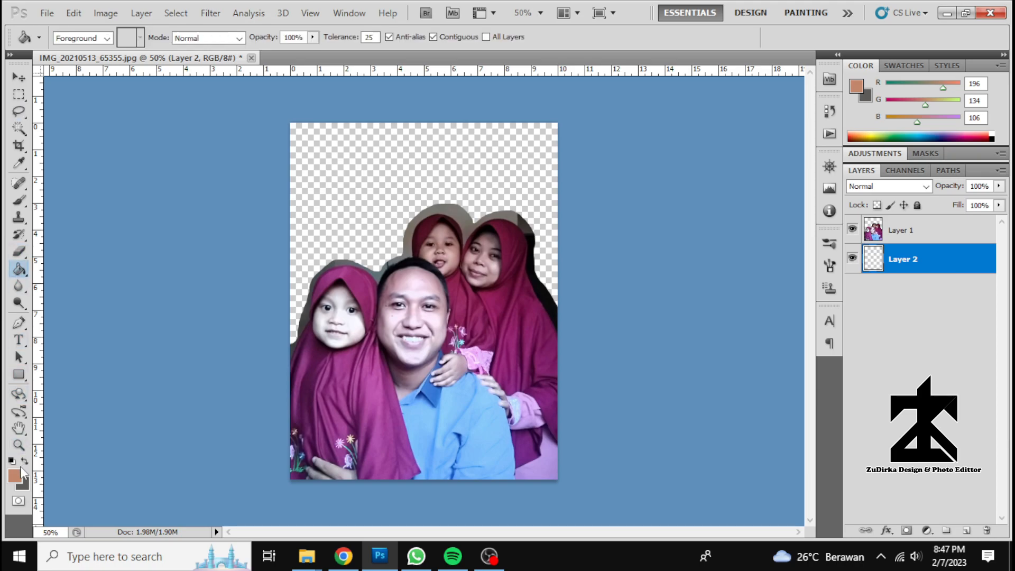
click(14, 477)
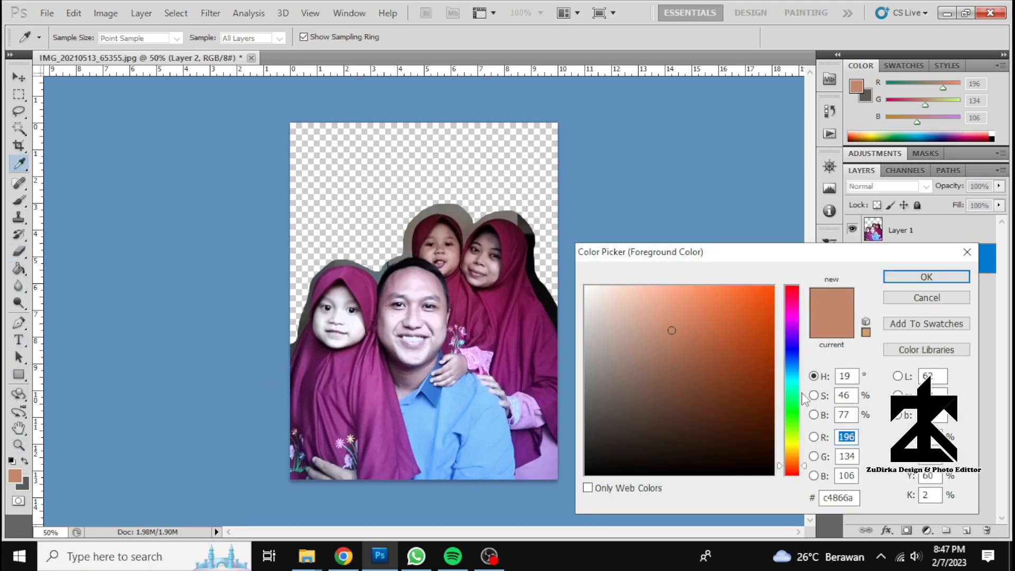
click(798, 412)
click(773, 287)
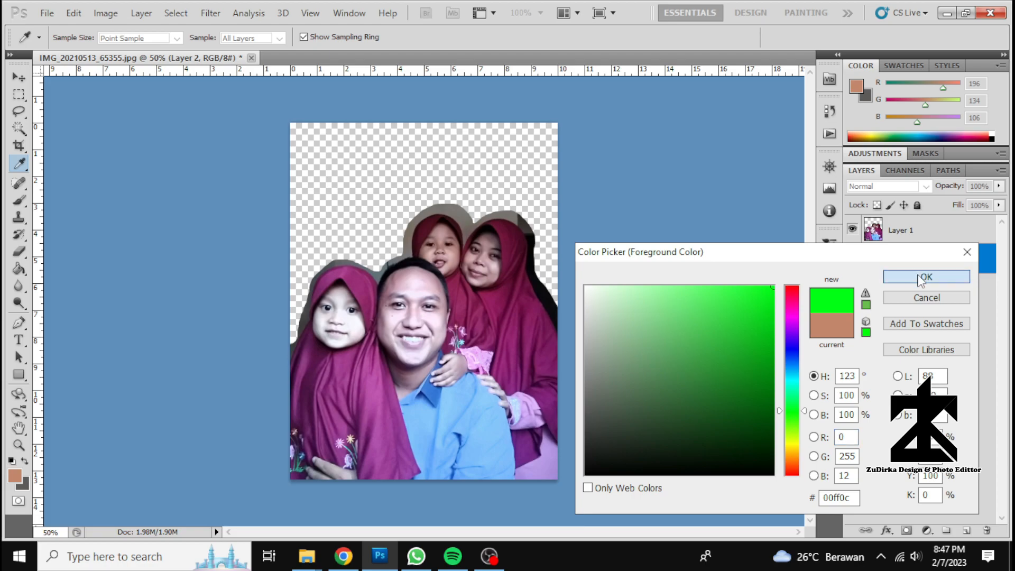
click(922, 281)
key(alt+Delete)
Make the family cutout layer active and set the Eraser's brush size to 6 px.
click(907, 231)
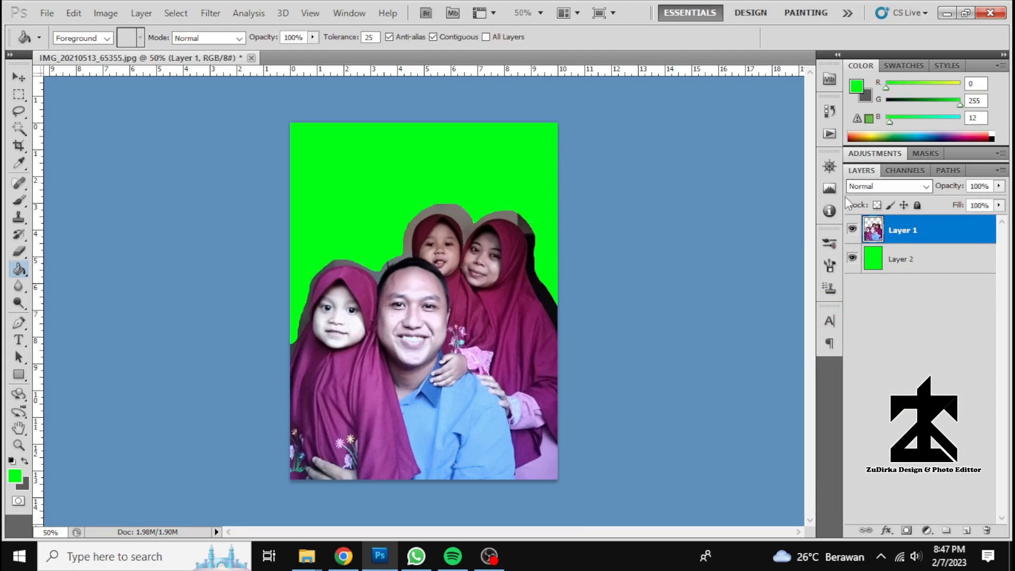
key(ctrl+plus)
key(ctrl+plus)
key(ctrl+plus)
key(ctrl+plus)
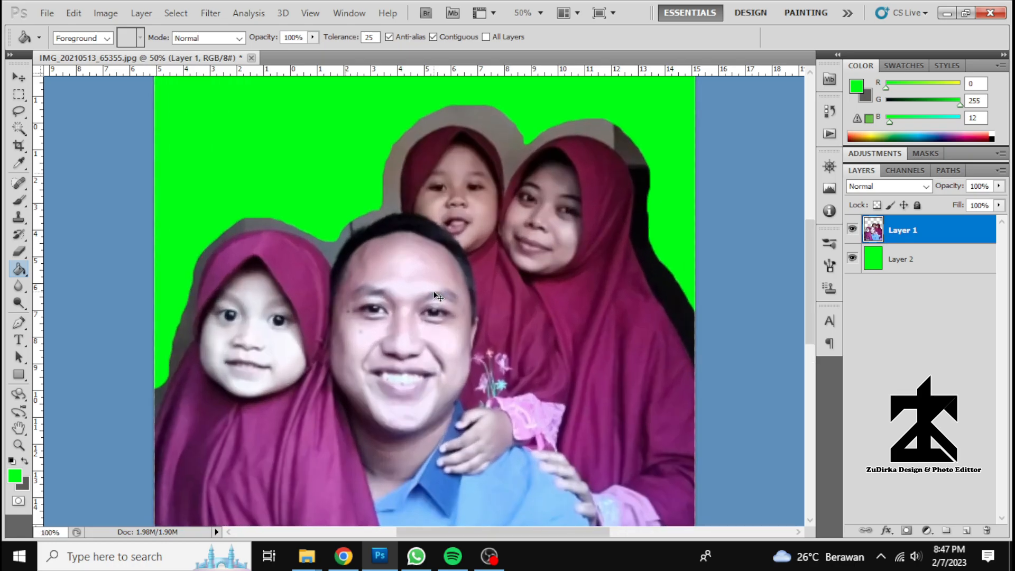
scroll(296, 320, left, 12)
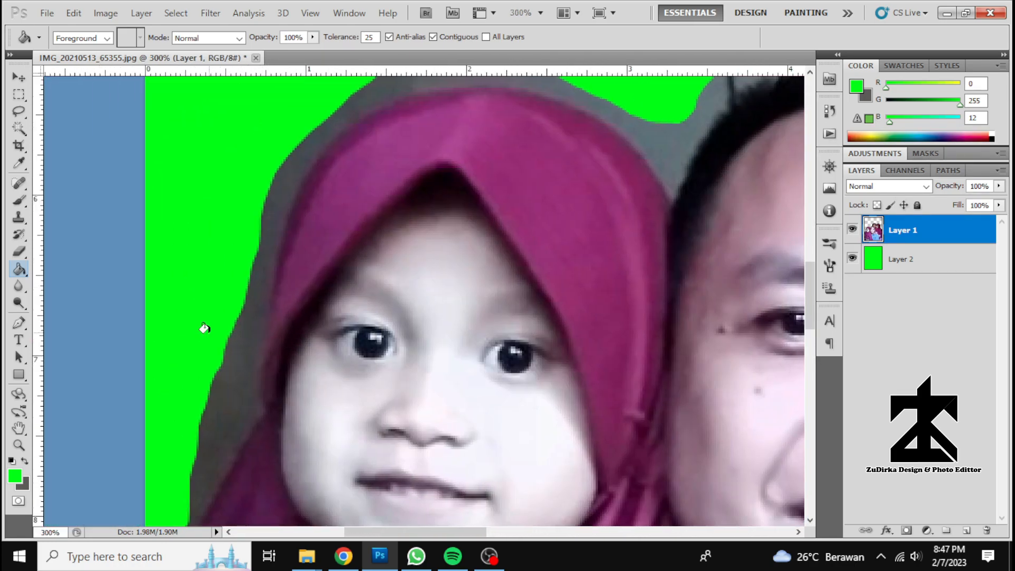
scroll(205, 328, down, 4)
scroll(43, 249, down, 1)
click(18, 252)
scroll(119, 265, left, 1)
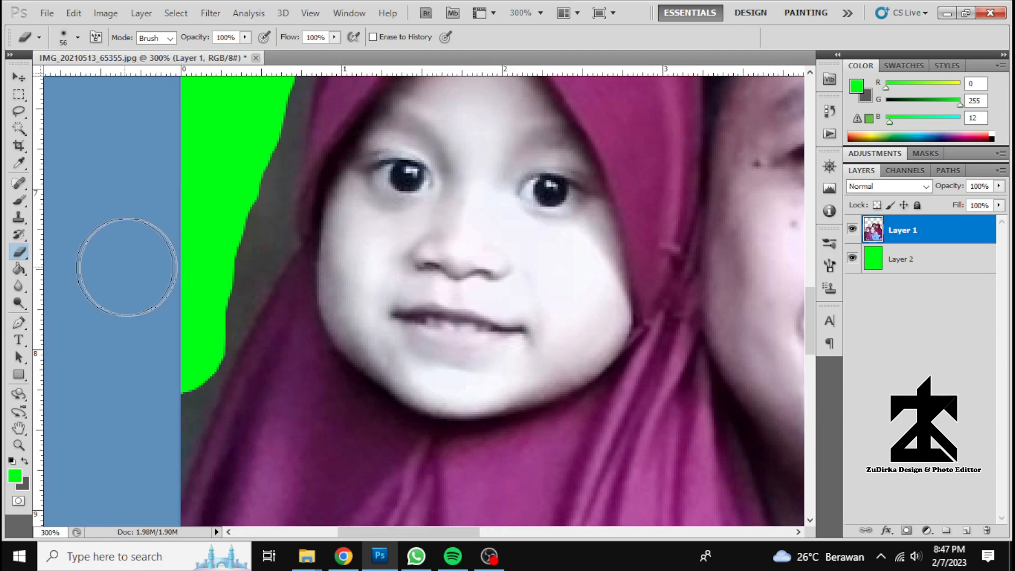
scroll(154, 267, down, 2)
right_click(189, 269)
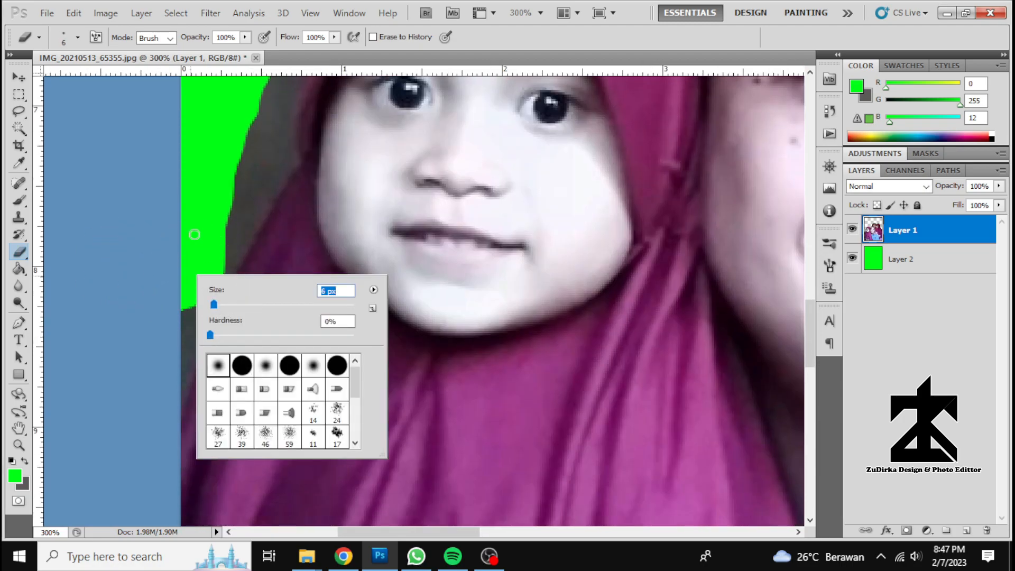
key(Return)
Set the Eraser to 7 px and erase a strip along the front child's lower hijab edge, from the photo border towards the cheek.
key(ctrl+plus)
scroll(199, 256, left, 1)
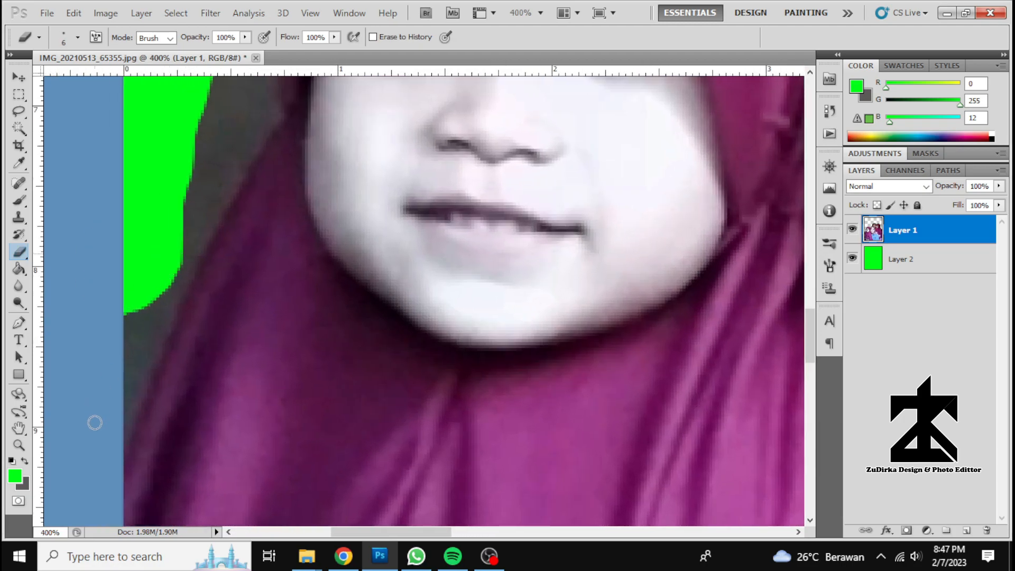
right_click(133, 402)
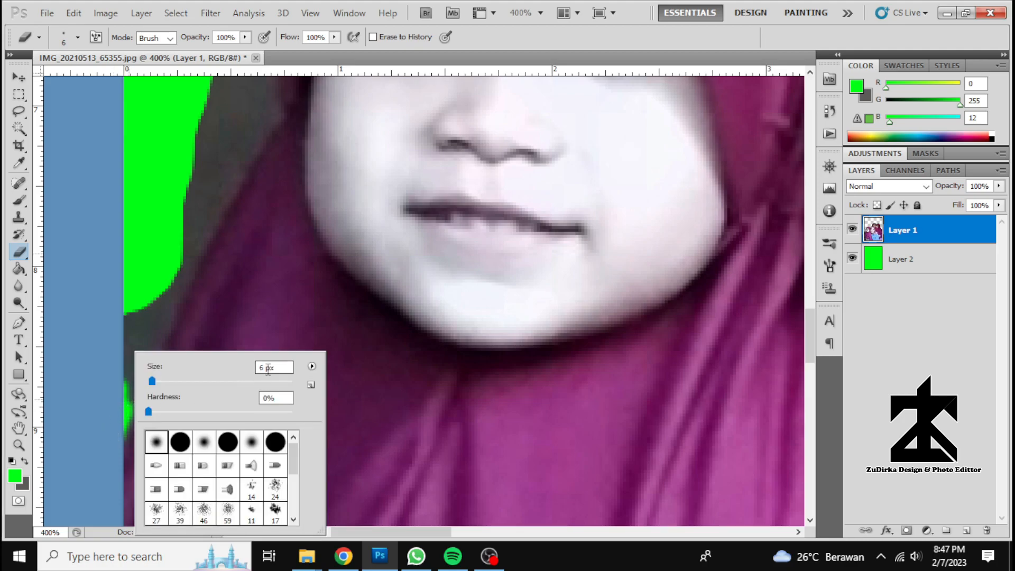
key(Return)
mouse_move(111, 446)
mouse_down()
mouse_move(190, 269)
mouse_move(272, 142)
mouse_up()
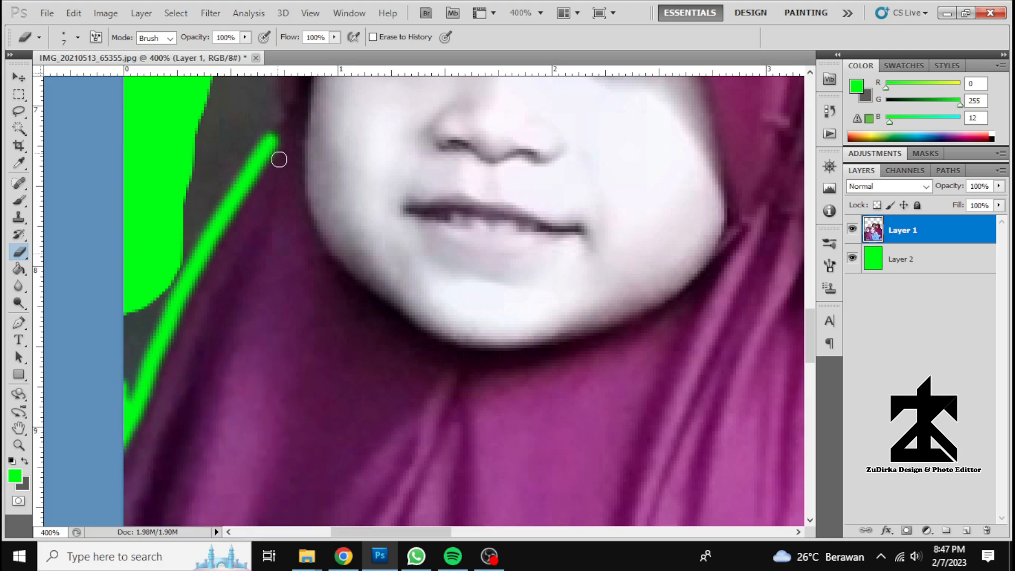
Erase a strip of background along the outer side of the front child's hijab, from cheek level past the forehead.
scroll(278, 159, up, 4)
drag(263, 337, 259, 238)
scroll(252, 209, up, 1)
scroll(264, 244, up, 1)
drag(263, 306, 267, 208)
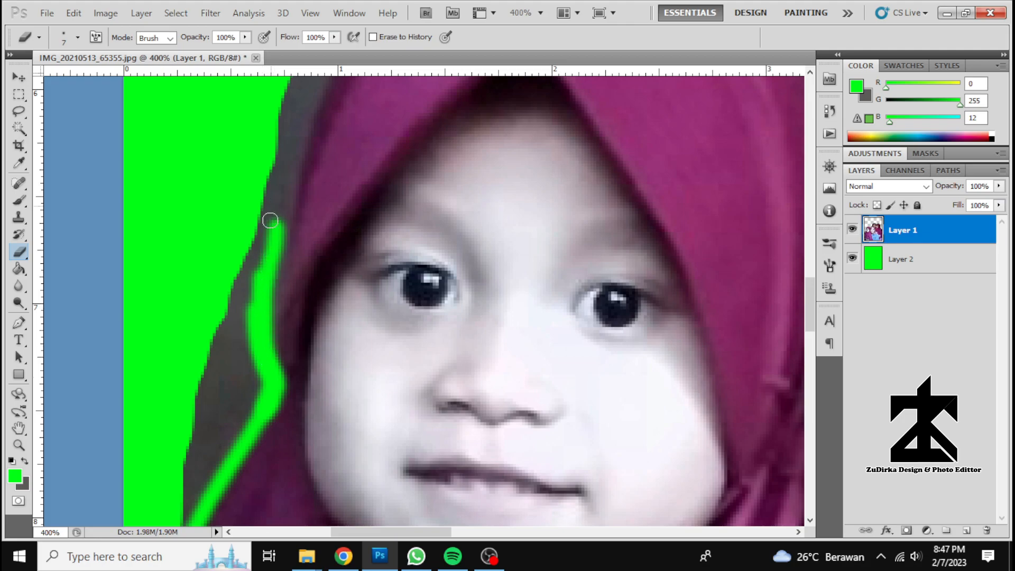
scroll(268, 208, up, 2)
drag(274, 318, 350, 89)
Erase the background around the upper-left curve and across the crown of the front child's hijab.
scroll(423, 219, up, 2)
scroll(423, 219, right, 2)
scroll(344, 284, up, 4)
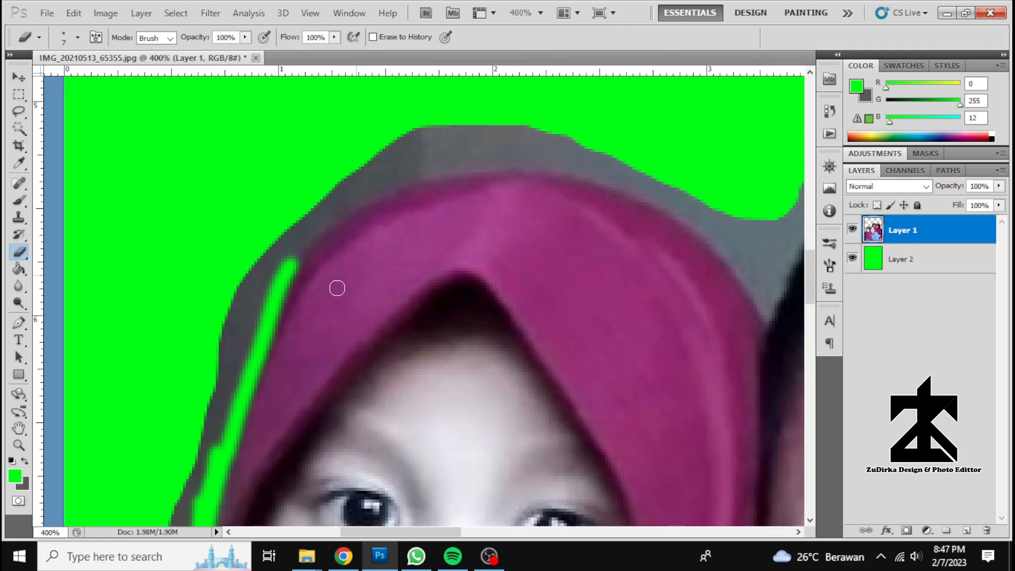
mouse_move(274, 338)
mouse_down()
mouse_move(296, 287)
mouse_move(356, 233)
mouse_move(483, 198)
mouse_up()
scroll(417, 205, right, 3)
scroll(418, 205, right, 1)
scroll(418, 204, down, 1)
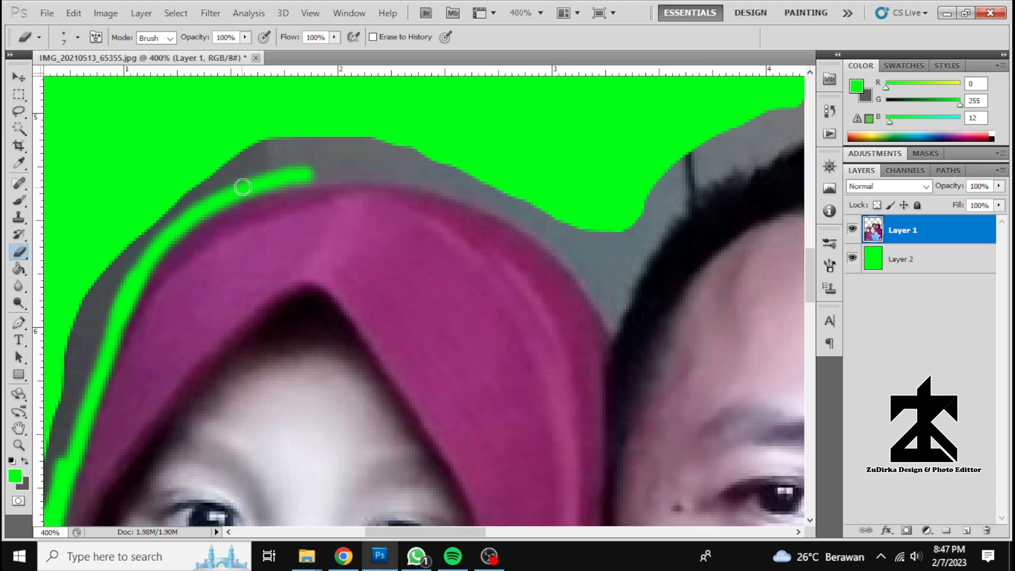
drag(299, 182, 329, 178)
key(ctrl+z)
scroll(330, 181, right, 1)
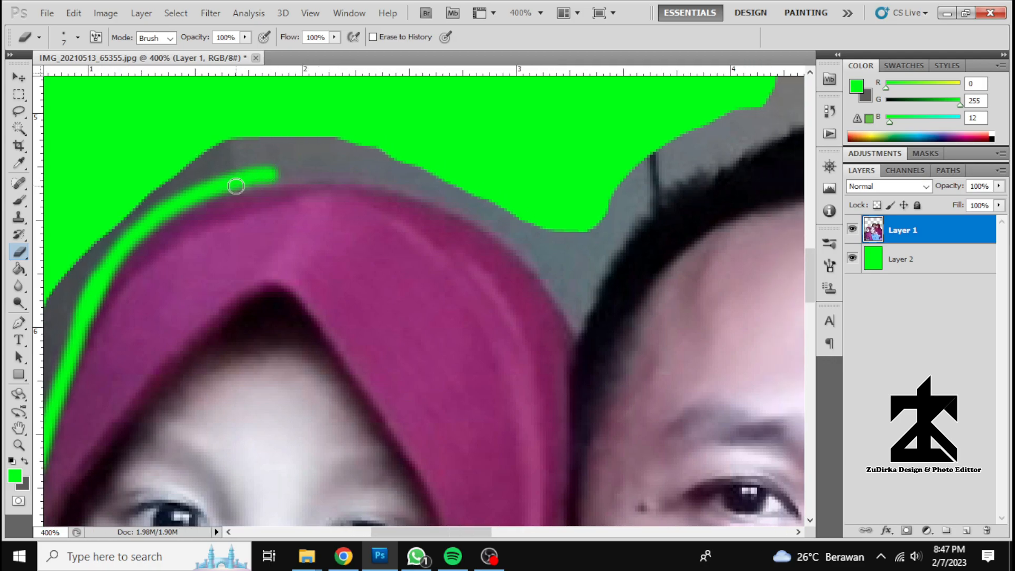
drag(228, 180, 371, 168)
scroll(260, 165, down, 1)
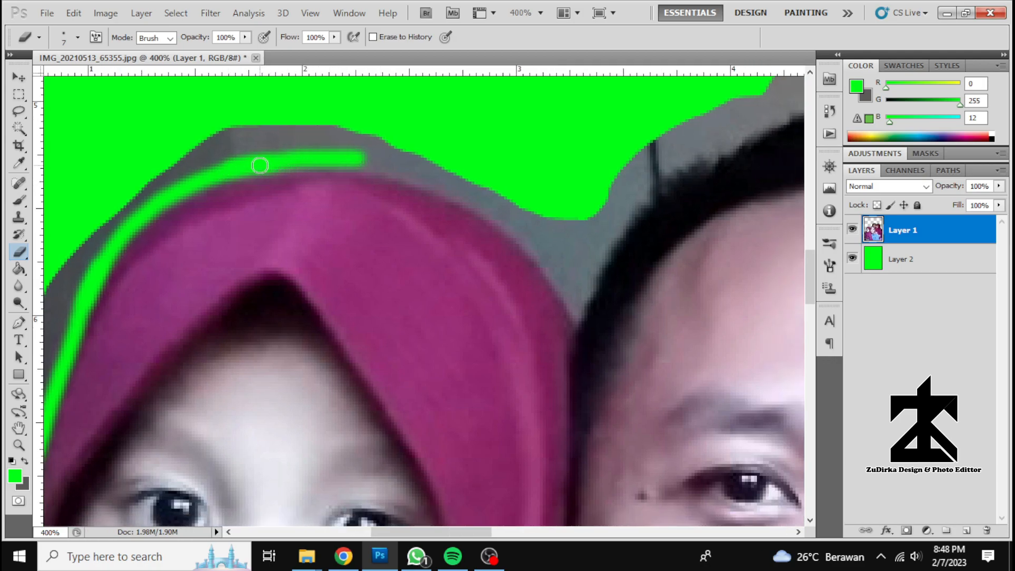
Erase the background down the slope of the front child's hijab on the side facing the man.
mouse_move(302, 161)
mouse_down()
mouse_move(369, 163)
mouse_move(521, 228)
mouse_up()
scroll(475, 221, right, 1)
scroll(475, 221, down, 1)
scroll(474, 222, right, 1)
drag(404, 180, 468, 231)
Erase the background in the notch between the front child's hijab and the man's hair, continuing along his hairline to the back child's hijab.
scroll(429, 199, down, 1)
scroll(430, 199, right, 3)
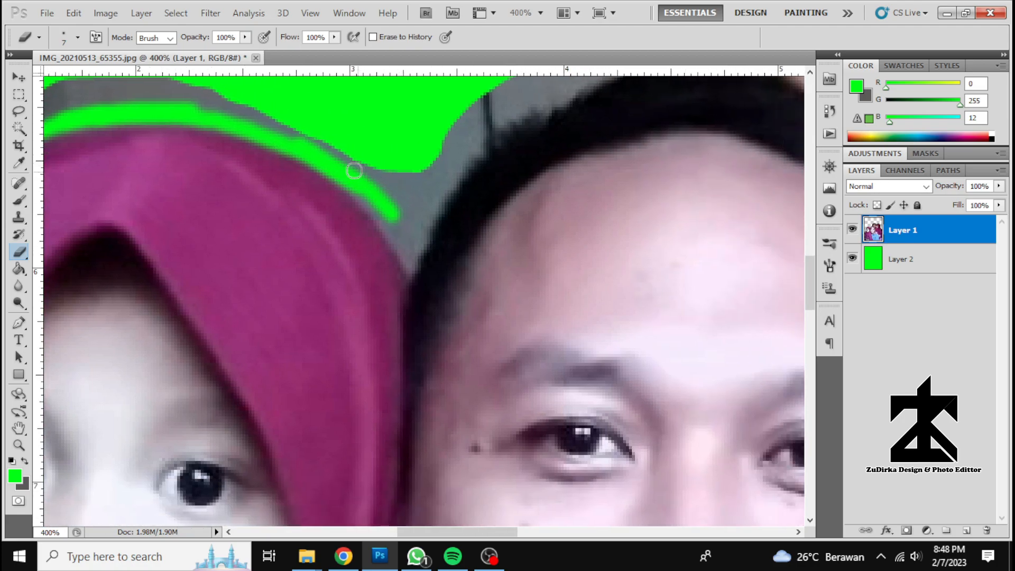
mouse_move(381, 218)
mouse_down()
mouse_move(410, 266)
mouse_move(489, 133)
mouse_up()
scroll(505, 161, up, 1)
scroll(507, 163, right, 3)
scroll(394, 247, up, 2)
scroll(395, 247, right, 2)
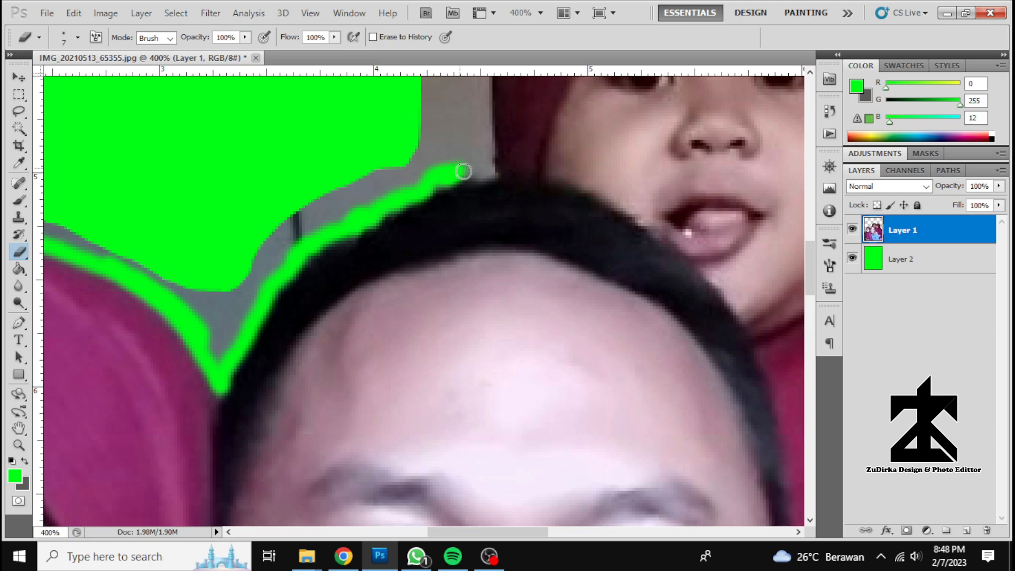
scroll(503, 206, up, 3)
scroll(462, 249, right, 2)
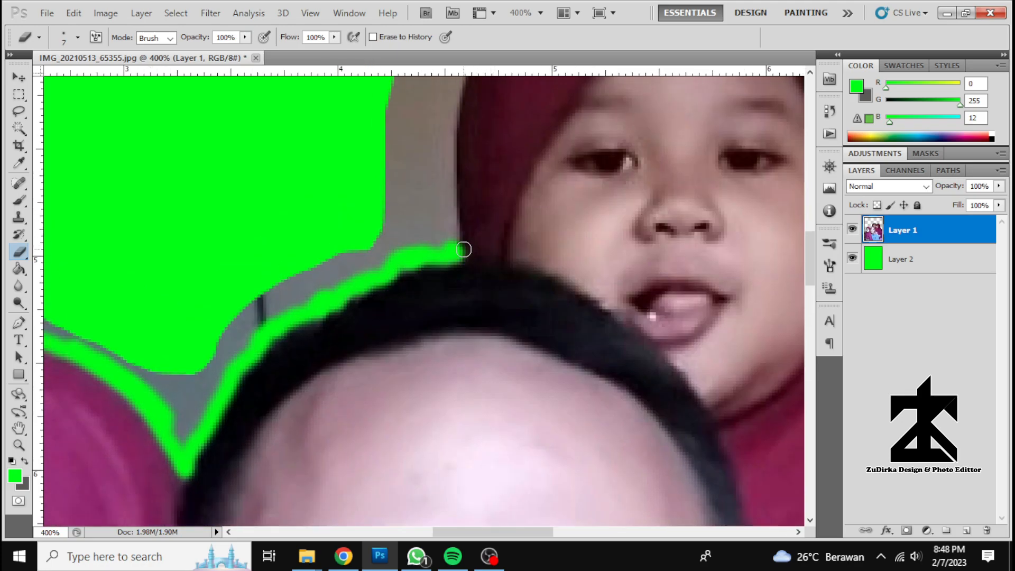
Erase a strip of background up the left edge of the back child's hijab, from the man's hair almost to the crown.
scroll(485, 280, right, 2)
scroll(412, 303, up, 3)
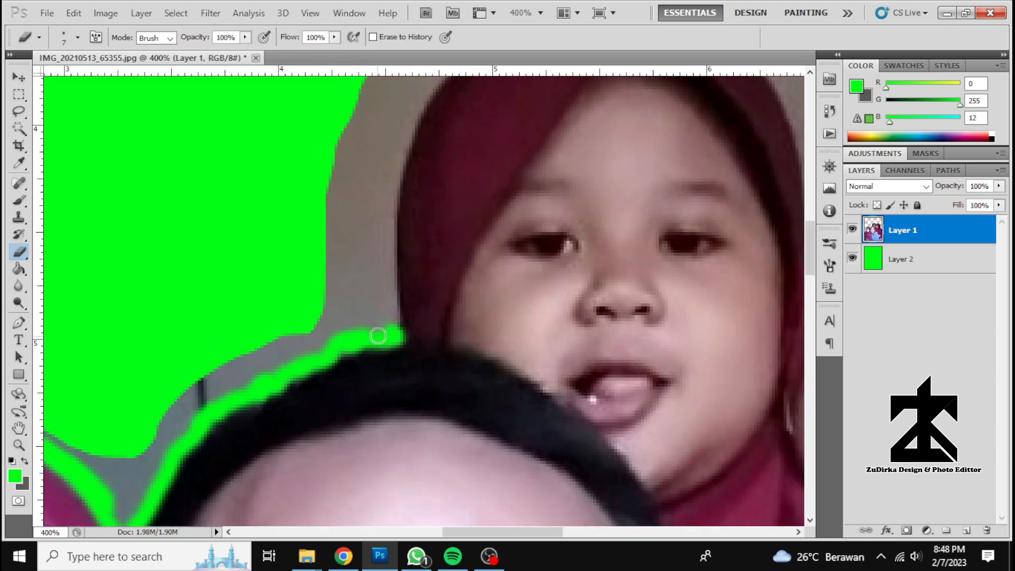
drag(391, 308, 390, 140)
scroll(402, 296, up, 3)
scroll(370, 328, right, 2)
scroll(350, 355, up, 2)
drag(349, 302, 368, 250)
key(ctrl+z)
scroll(367, 270, right, 1)
scroll(339, 349, up, 1)
mouse_move(330, 331)
mouse_down()
mouse_move(367, 240)
mouse_move(463, 166)
mouse_move(558, 129)
mouse_up()
Erase the background over the crown of the back child's hijab.
scroll(361, 233, right, 2)
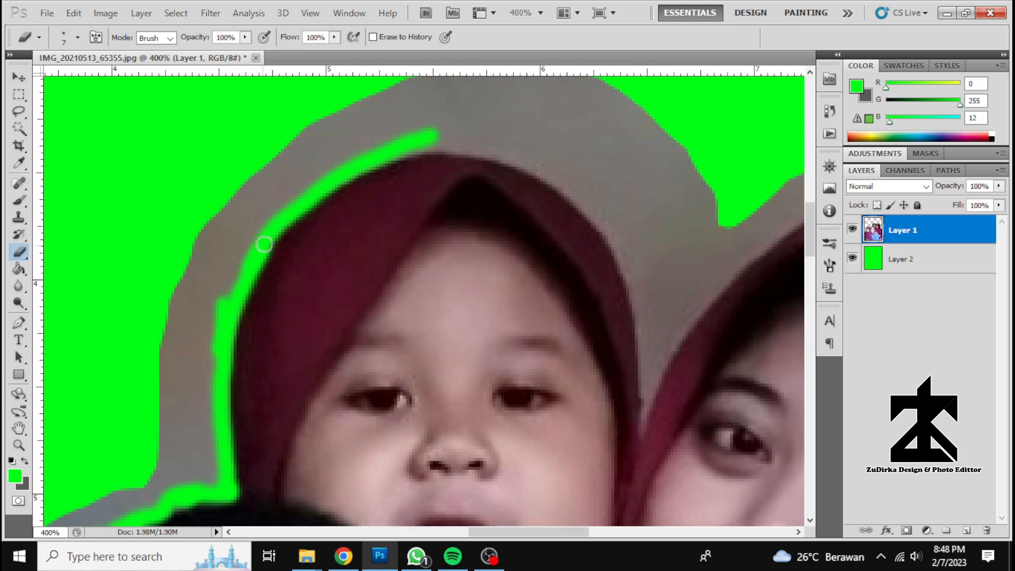
scroll(302, 204, up, 2)
scroll(335, 212, right, 2)
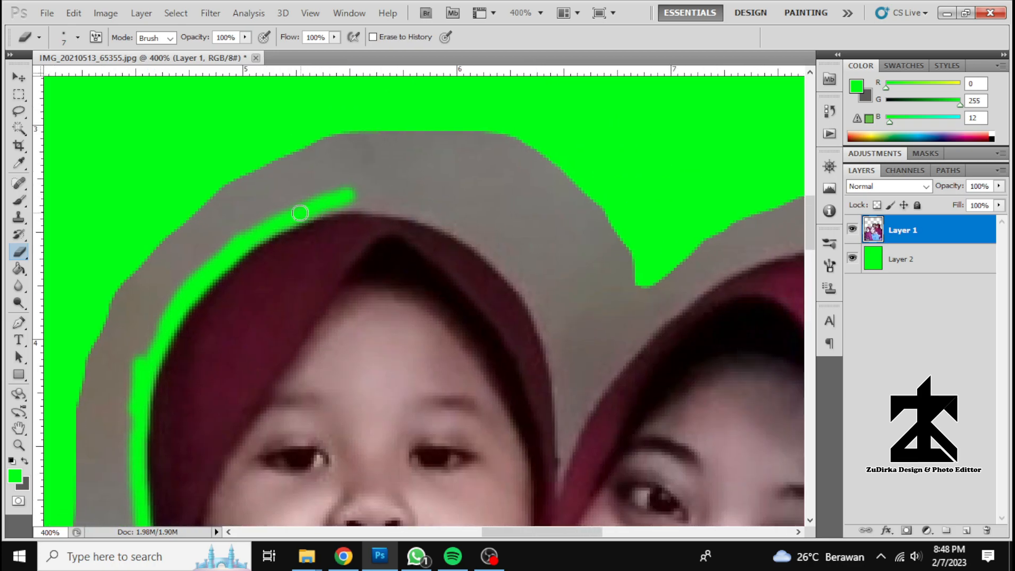
mouse_move(319, 207)
mouse_down()
mouse_move(367, 204)
mouse_move(487, 231)
mouse_up()
Erase the background down the right slope of the back child's hijab towards the woman.
scroll(478, 263, right, 2)
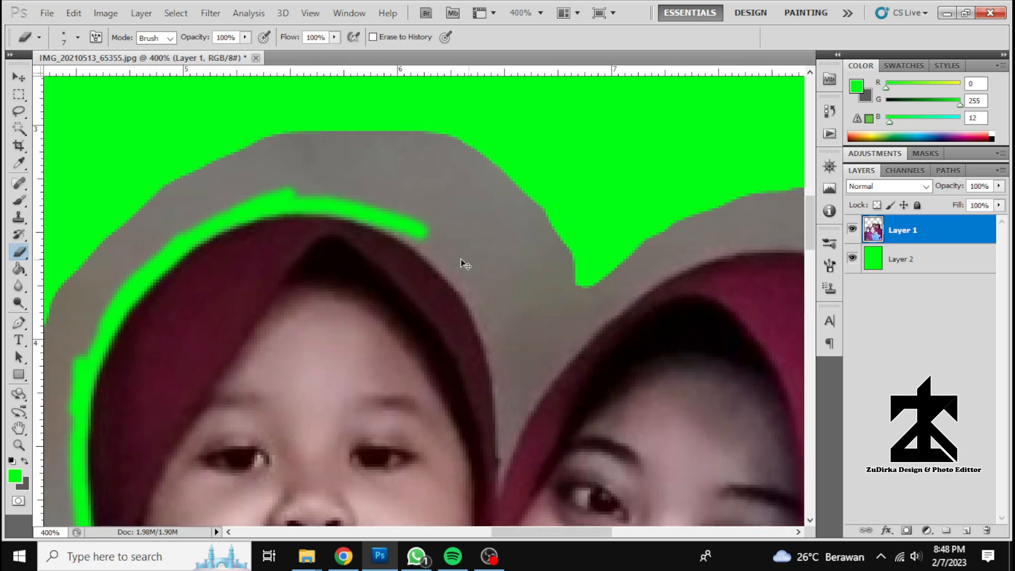
scroll(370, 178, down, 2)
mouse_move(404, 180)
mouse_down()
mouse_move(450, 217)
mouse_move(473, 265)
mouse_up()
scroll(467, 281, right, 2)
scroll(356, 184, down, 2)
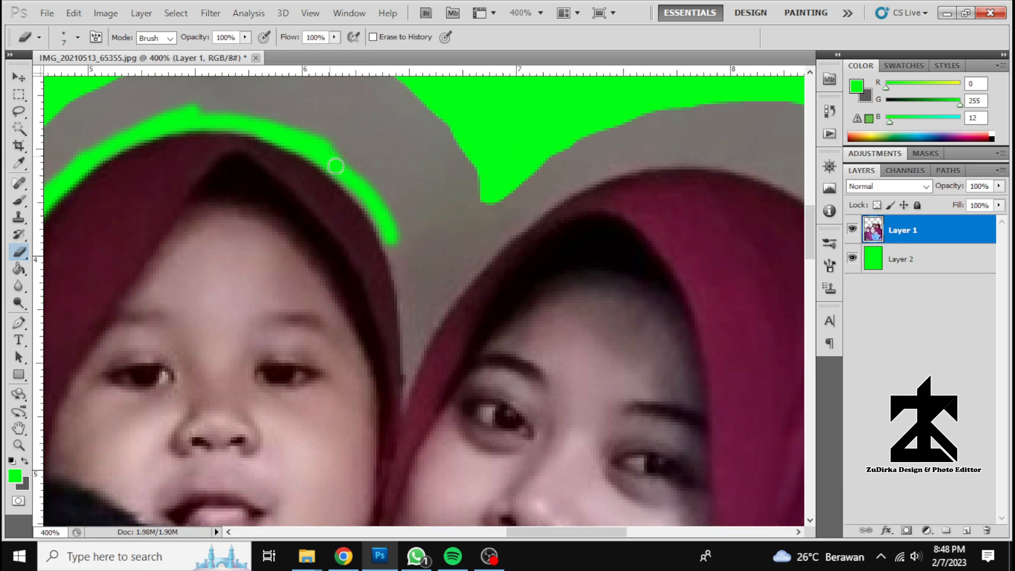
mouse_move(365, 209)
mouse_down()
mouse_move(390, 255)
mouse_move(410, 338)
mouse_up()
Reduce the Eraser to 3 px and clear the narrow gap where the back child's and the woman's hijabs meet.
scroll(396, 335, right, 2)
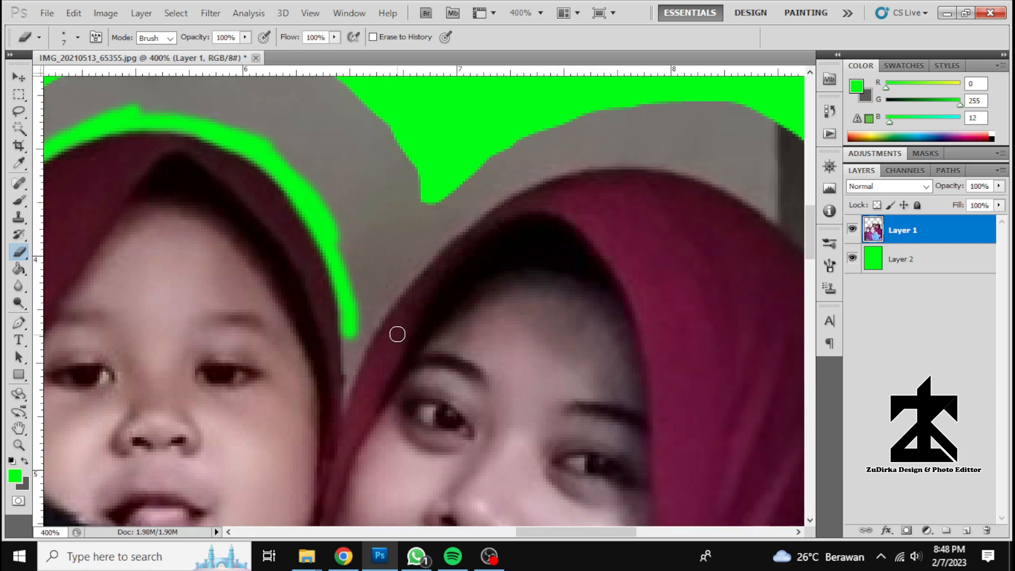
scroll(357, 273, down, 2)
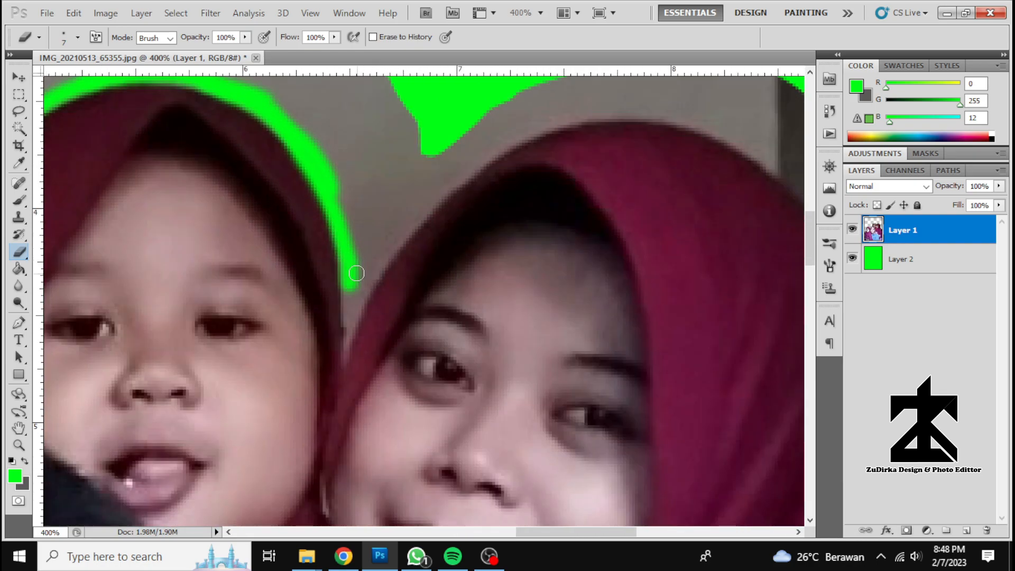
right_click(355, 300)
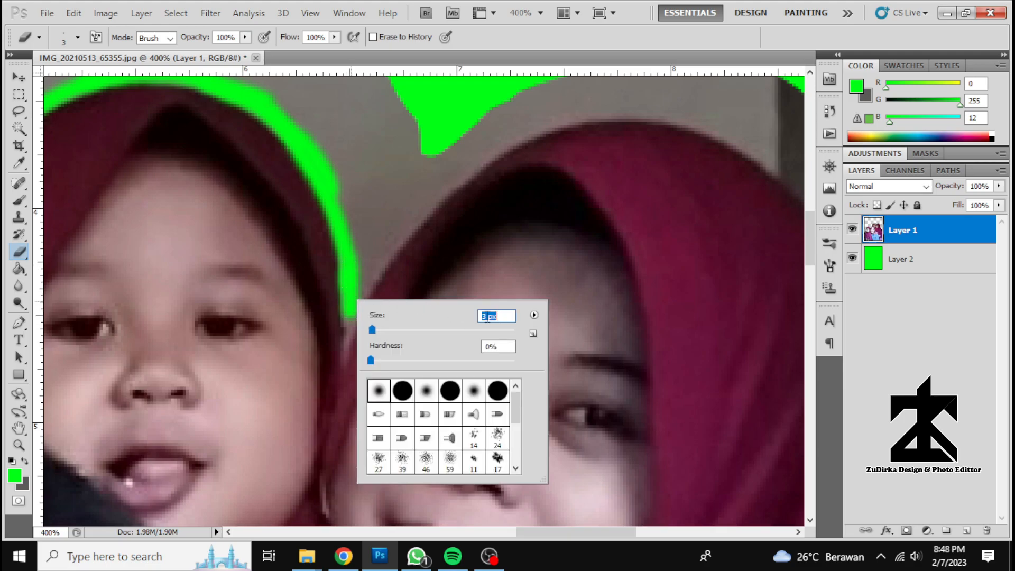
key(Return)
scroll(349, 271, down, 1)
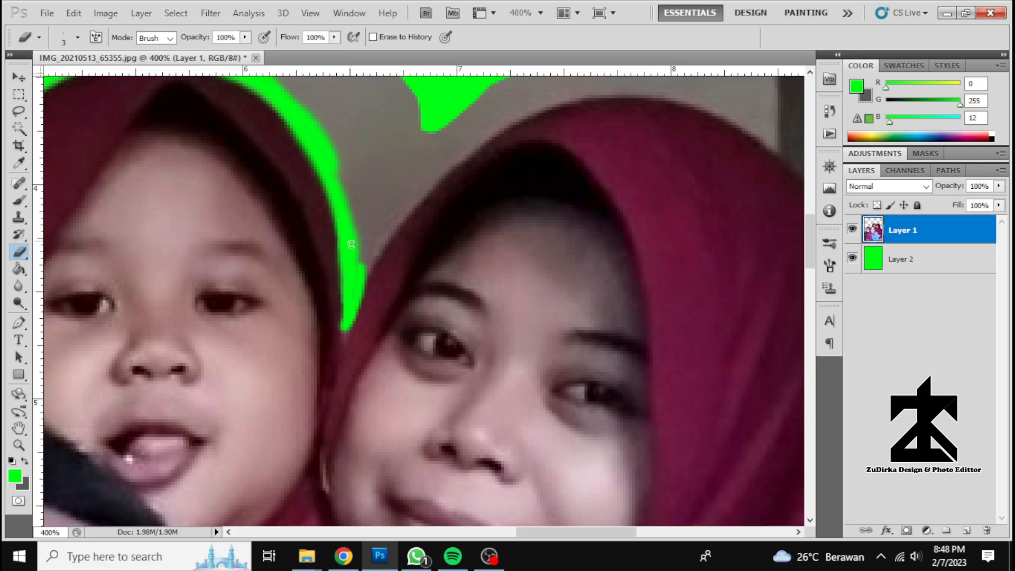
drag(351, 241, 327, 277)
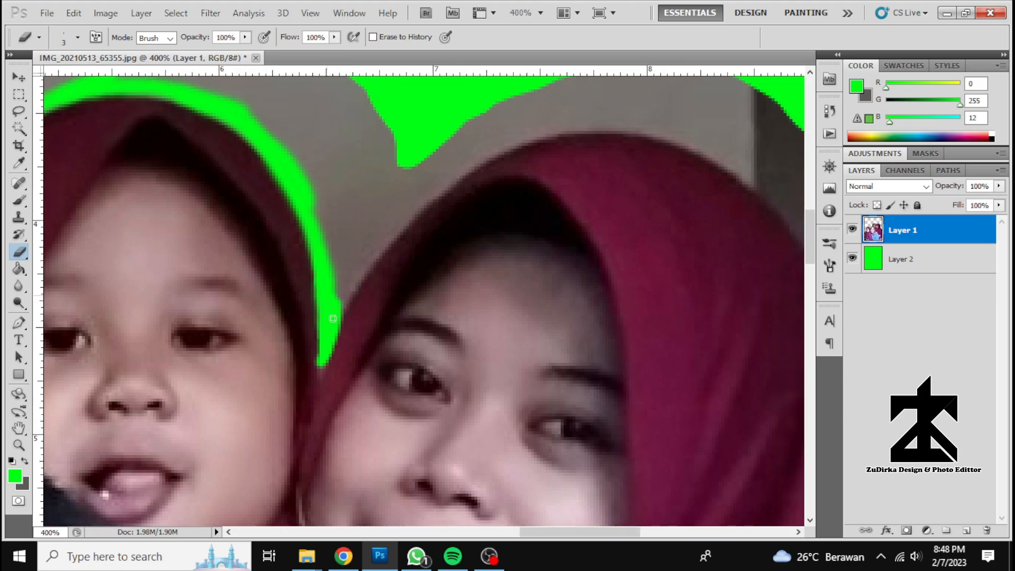
Set the Eraser to 6 px and erase a short stretch of background along the lower outer edge of the woman's hijab beside the child.
right_click(336, 278)
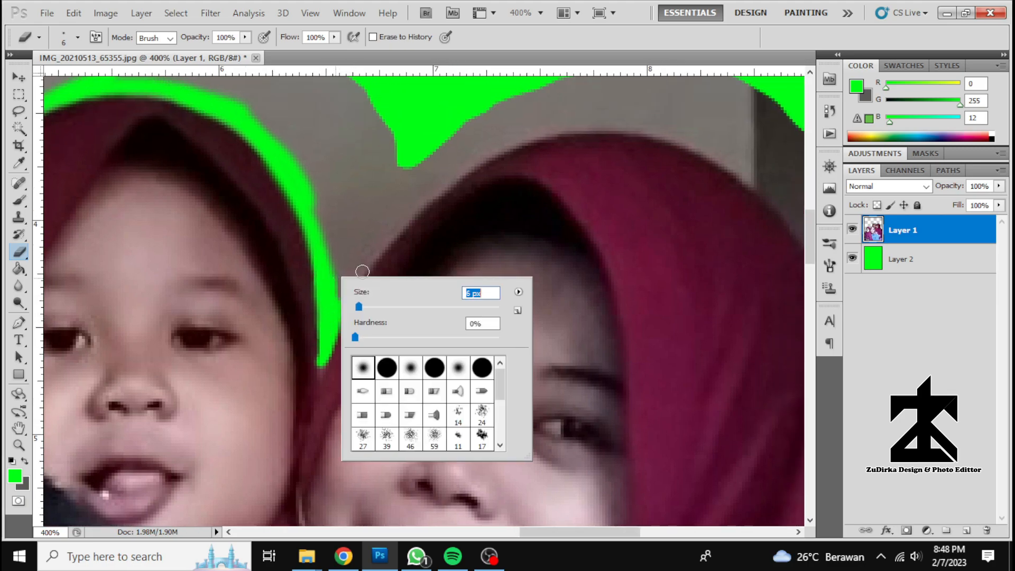
key(Return)
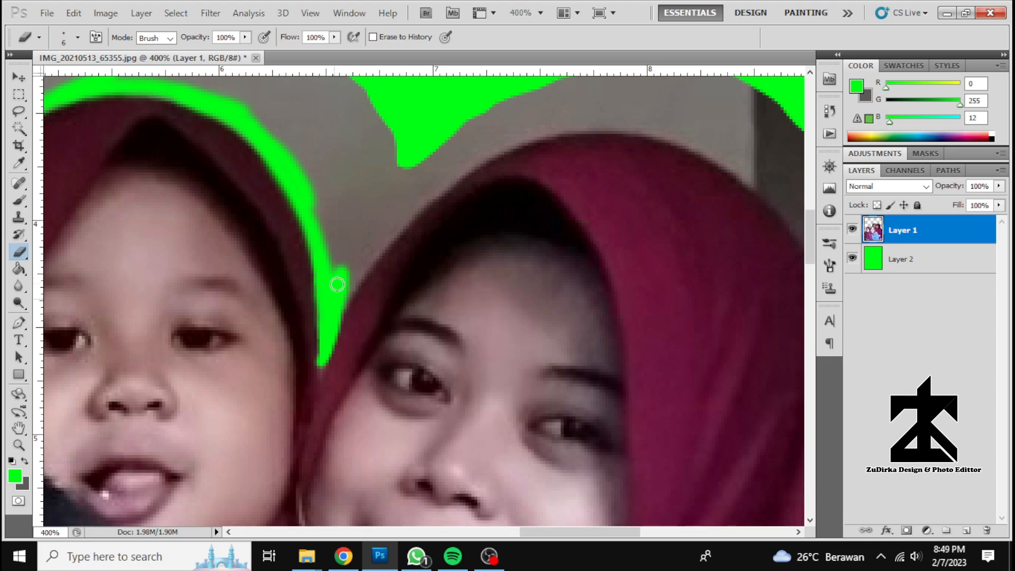
drag(360, 269, 369, 260)
scroll(371, 263, up, 1)
scroll(372, 265, right, 2)
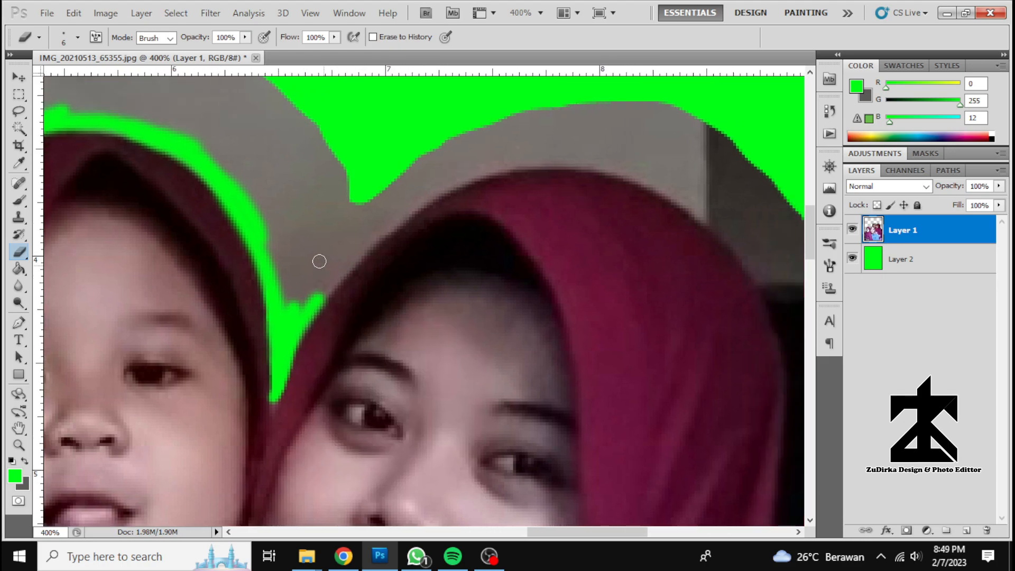
Set the Eraser to 7 px and erase a strip of background up the left slope of the woman's hijab.
right_click(318, 257)
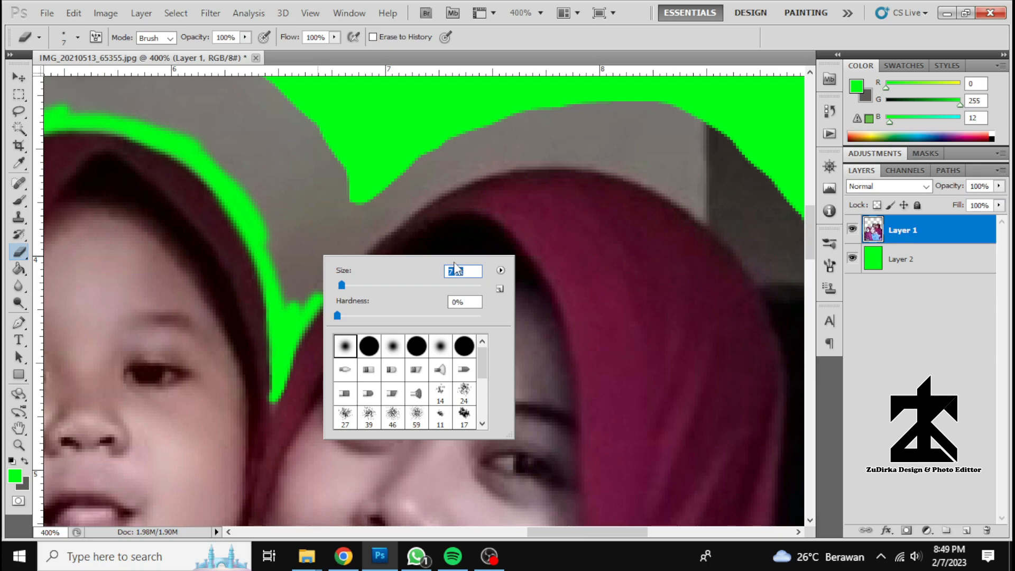
key(Return)
scroll(276, 350, up, 1)
scroll(276, 349, right, 1)
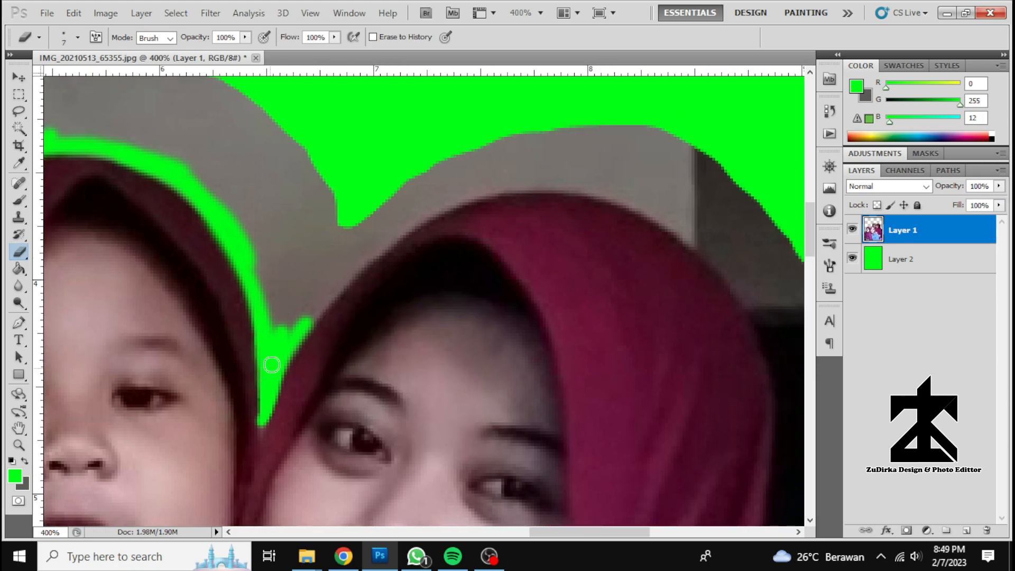
drag(300, 327, 358, 256)
scroll(325, 312, right, 1)
scroll(324, 313, up, 1)
drag(257, 362, 292, 324)
mouse_move(332, 289)
mouse_down()
mouse_move(397, 246)
mouse_move(497, 211)
mouse_up()
Erase a strip of background over the crown of the woman's hijab and onto its right slope.
scroll(410, 263, right, 2)
mouse_move(371, 220)
mouse_down()
mouse_move(426, 218)
mouse_move(563, 264)
mouse_up()
scroll(429, 249, right, 2)
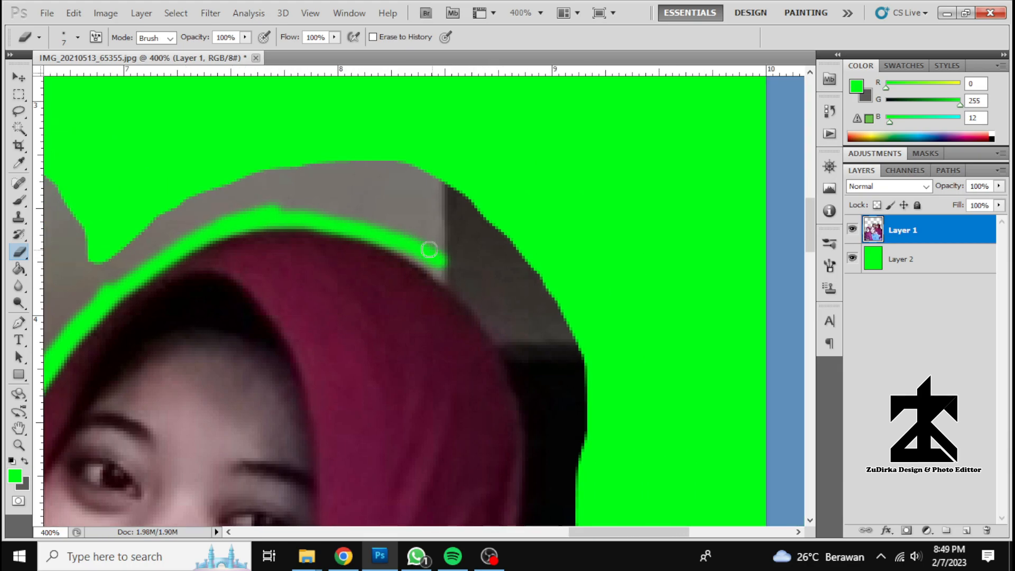
scroll(430, 250, down, 1)
drag(402, 210, 500, 280)
Erase a strip of background down the right side of the woman's hijab to the bend at her neck.
scroll(431, 236, right, 1)
scroll(355, 176, down, 1)
mouse_move(399, 208)
mouse_down()
mouse_move(443, 257)
mouse_move(481, 352)
mouse_up()
scroll(465, 238, down, 2)
mouse_move(423, 176)
mouse_down()
mouse_move(482, 332)
mouse_move(485, 373)
mouse_up()
scroll(471, 345, right, 1)
scroll(424, 222, down, 3)
mouse_move(409, 177)
mouse_down()
mouse_move(416, 264)
mouse_move(404, 182)
mouse_move(387, 364)
mouse_move(417, 443)
mouse_up()
Erase the dark background along the woman's upper shoulder, starting below the bend at her neck.
scroll(391, 344, right, 1)
scroll(391, 344, down, 2)
scroll(392, 344, down, 4)
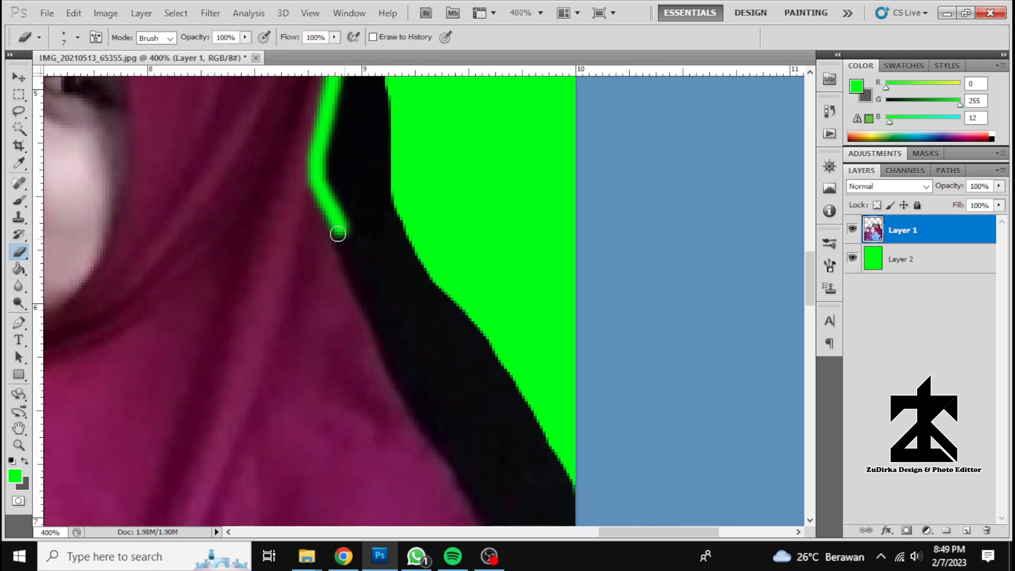
drag(340, 242, 404, 390)
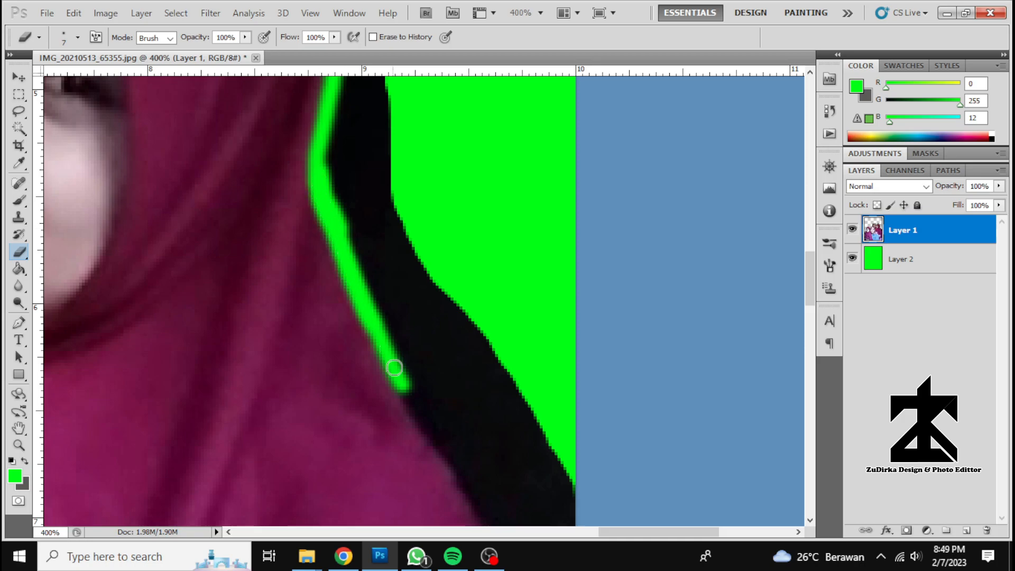
scroll(397, 318, right, 2)
scroll(396, 318, down, 4)
mouse_move(335, 222)
mouse_down()
mouse_move(398, 331)
mouse_move(455, 379)
mouse_up()
Continue erasing the dark background down the woman's lower shoulder to the photo's right edge.
scroll(455, 379, down, 2)
drag(360, 217, 373, 237)
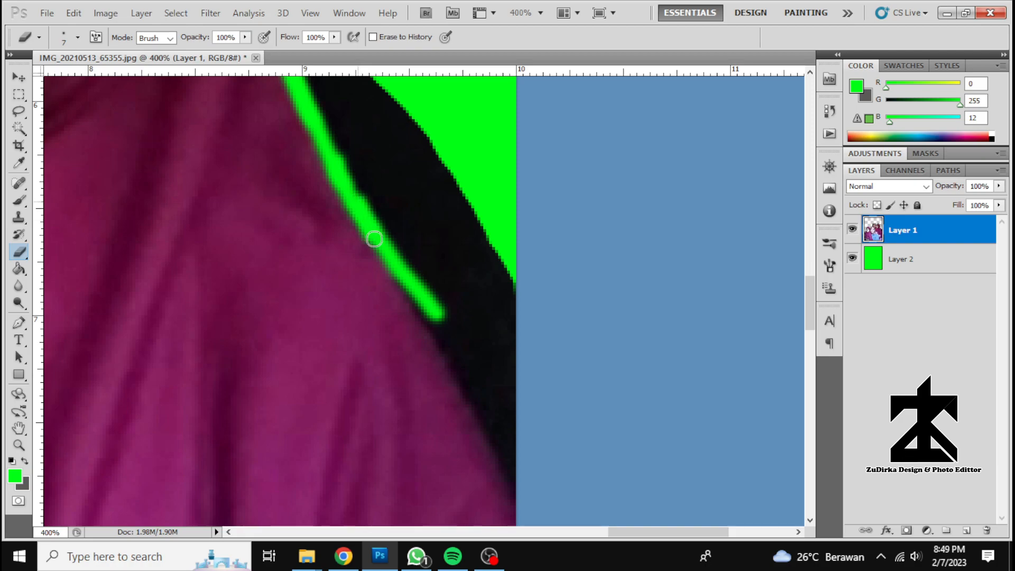
drag(410, 291, 479, 398)
scroll(460, 316, down, 2)
mouse_move(427, 250)
mouse_down()
mouse_move(514, 424)
mouse_move(551, 460)
mouse_up()
Switch the Eraser to a hard 16 px brush and clear the leftover black area beside the woman's shoulder.
scroll(551, 460, up, 4)
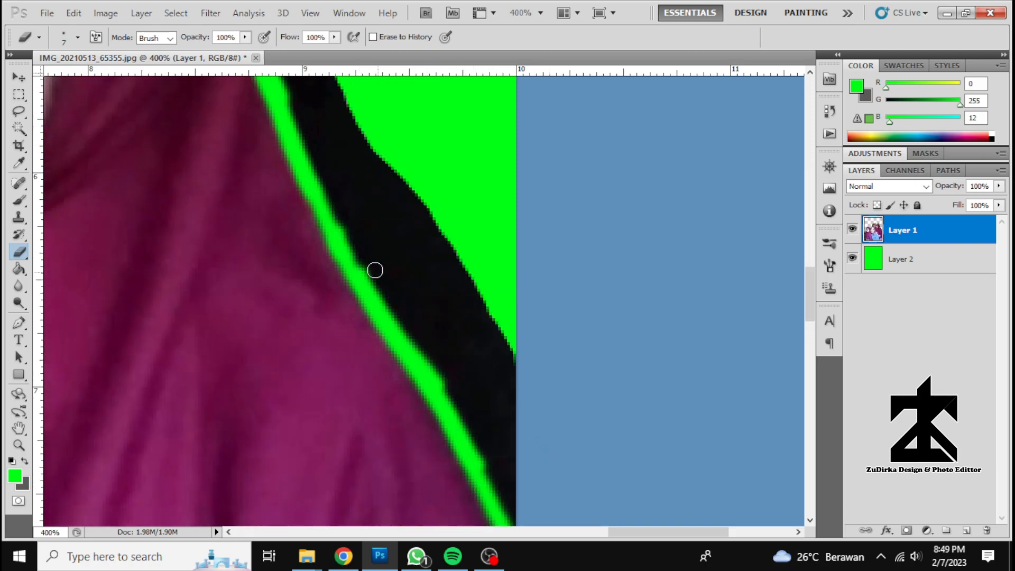
right_click(462, 260)
mouse_move(439, 201)
mouse_down()
mouse_move(451, 307)
mouse_move(474, 299)
mouse_move(524, 397)
mouse_up()
mouse_move(423, 231)
mouse_down()
mouse_move(420, 306)
mouse_move(521, 494)
mouse_move(491, 358)
mouse_move(536, 442)
mouse_move(493, 344)
mouse_move(480, 356)
mouse_move(522, 473)
mouse_move(480, 380)
mouse_up()
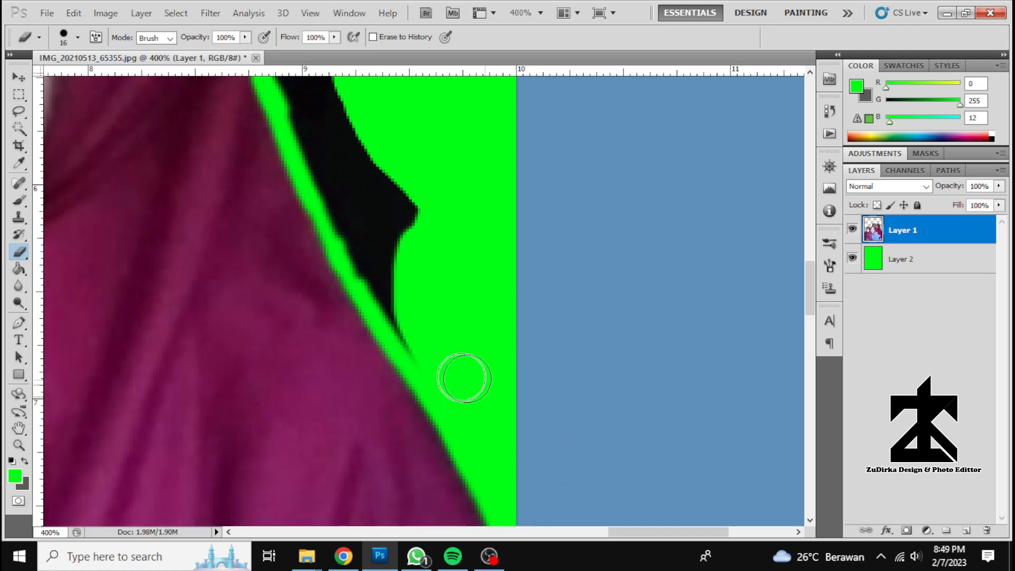
scroll(481, 379, up, 2)
mouse_move(446, 442)
mouse_down()
mouse_move(354, 312)
mouse_move(322, 215)
mouse_move(403, 340)
mouse_move(469, 281)
mouse_up()
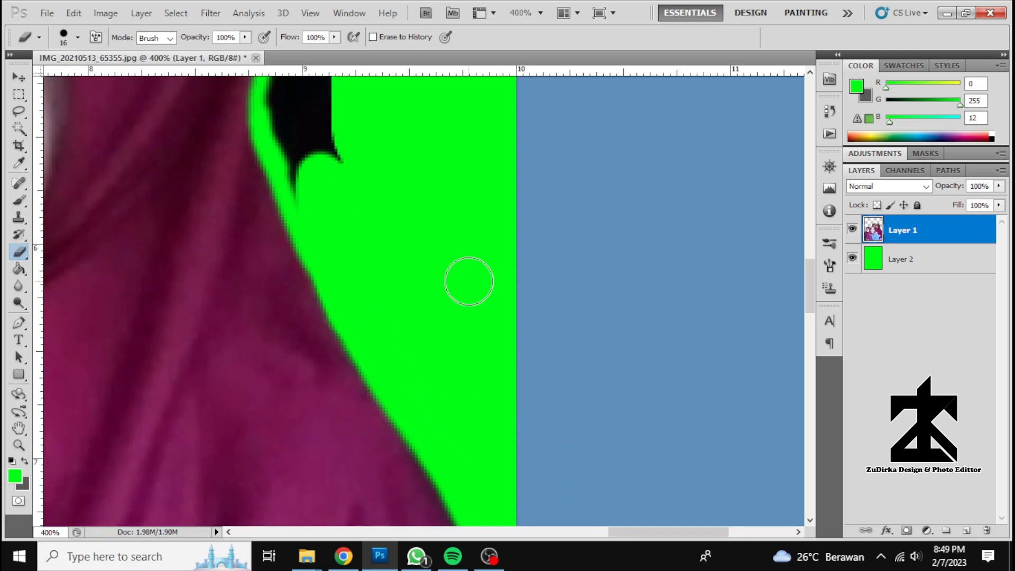
Clear the leftover background beside the right side of the woman's hijab, from her neck up to the crown.
scroll(469, 281, up, 5)
mouse_move(341, 324)
mouse_down()
mouse_move(315, 364)
mouse_move(283, 291)
mouse_move(320, 152)
mouse_move(292, 253)
mouse_move(277, 246)
mouse_move(292, 195)
mouse_move(332, 312)
mouse_up()
scroll(366, 292, up, 2)
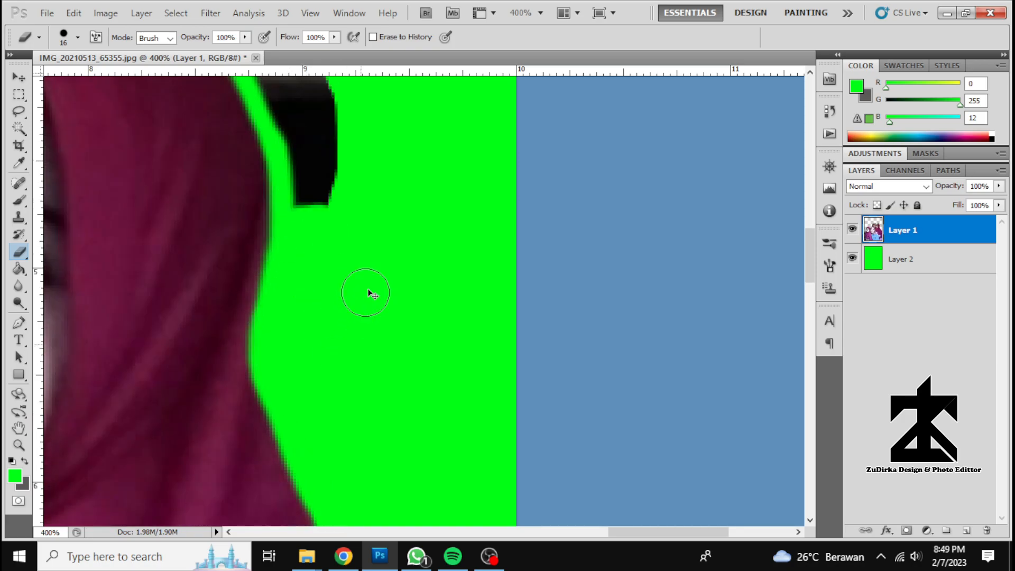
scroll(366, 293, up, 5)
scroll(420, 277, left, 3)
mouse_move(460, 381)
mouse_down()
mouse_move(435, 317)
mouse_move(415, 354)
mouse_move(392, 245)
mouse_move(291, 82)
mouse_up()
scroll(415, 254, left, 2)
scroll(414, 254, up, 2)
mouse_move(480, 285)
mouse_down()
mouse_move(364, 123)
mouse_move(443, 275)
mouse_move(226, 122)
mouse_move(395, 160)
mouse_up()
Clear the leftover grey strip over the woman's crown and down the left slope of her hijab.
scroll(394, 161, left, 5)
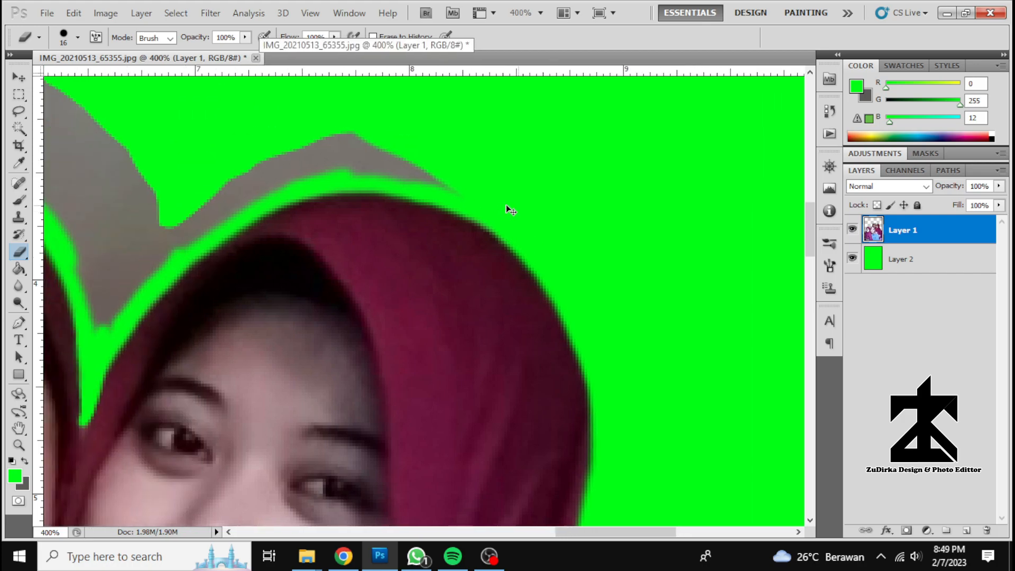
scroll(506, 210, left, 2)
mouse_move(536, 180)
mouse_down()
mouse_move(360, 146)
mouse_move(443, 136)
mouse_move(263, 170)
mouse_up()
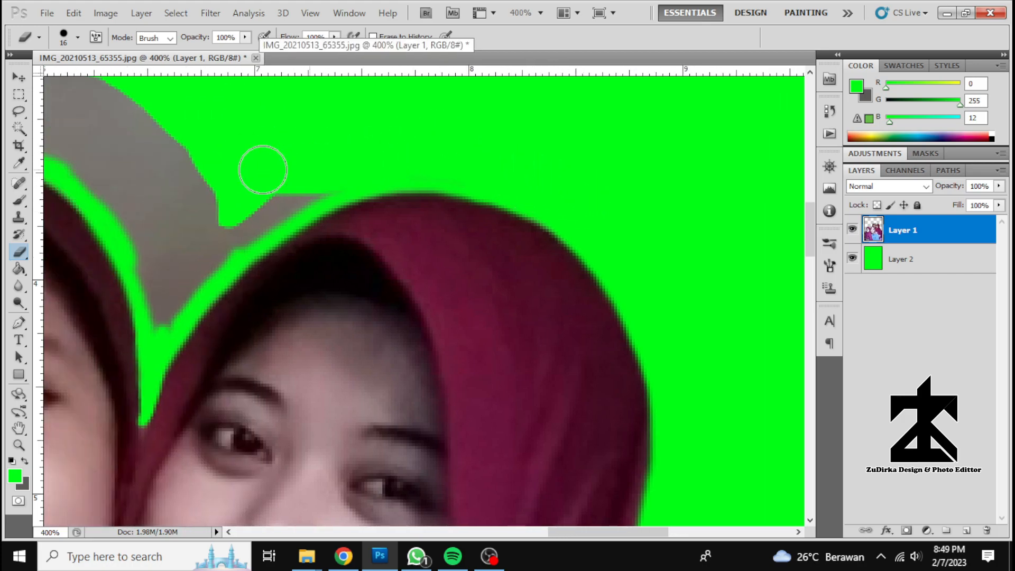
mouse_move(324, 170)
mouse_down()
mouse_move(245, 220)
mouse_move(213, 215)
mouse_up()
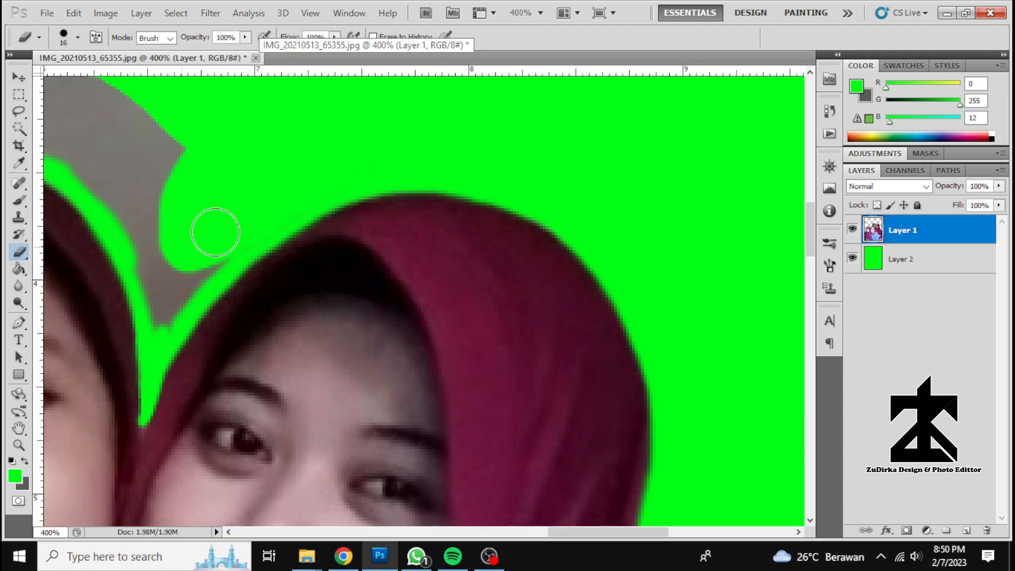
Clear the grey remnants in the gap between the back child's and the woman's hijabs, finishing with an 8 px Eraser.
scroll(213, 216, left, 4)
scroll(331, 138, down, 1)
mouse_move(331, 138)
mouse_down()
mouse_move(268, 198)
mouse_move(274, 147)
mouse_move(261, 218)
mouse_move(284, 262)
mouse_move(324, 232)
mouse_move(306, 254)
mouse_up()
scroll(390, 196, left, 2)
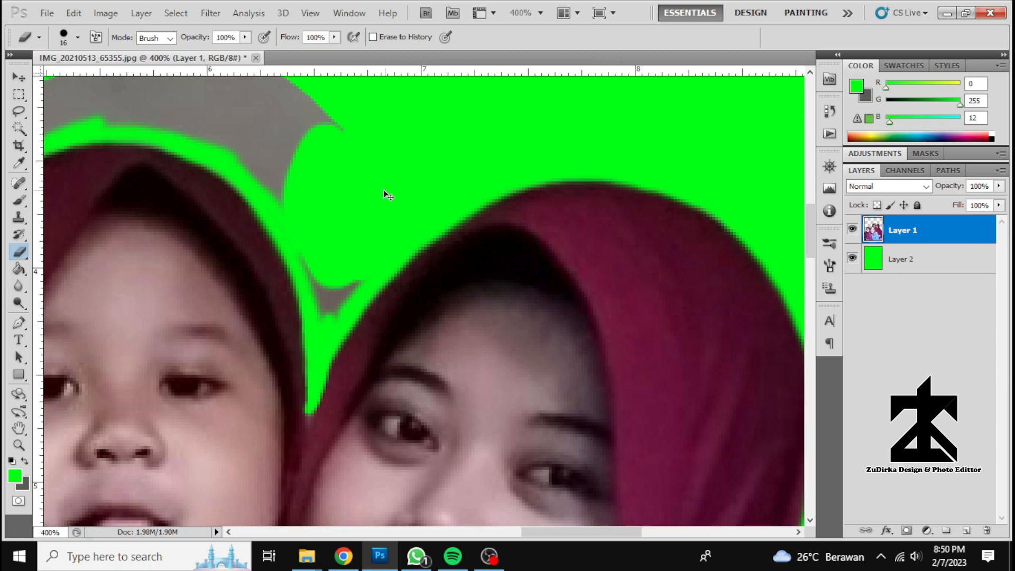
scroll(389, 196, down, 2)
right_click(386, 196)
click(363, 198)
mouse_move(310, 217)
mouse_down()
mouse_move(321, 251)
mouse_move(337, 239)
mouse_move(335, 263)
mouse_move(355, 233)
mouse_up()
Enlarge the Eraser to 38 px and clear the leftover grey band above the back child's hijab.
scroll(390, 241, up, 4)
scroll(390, 240, left, 5)
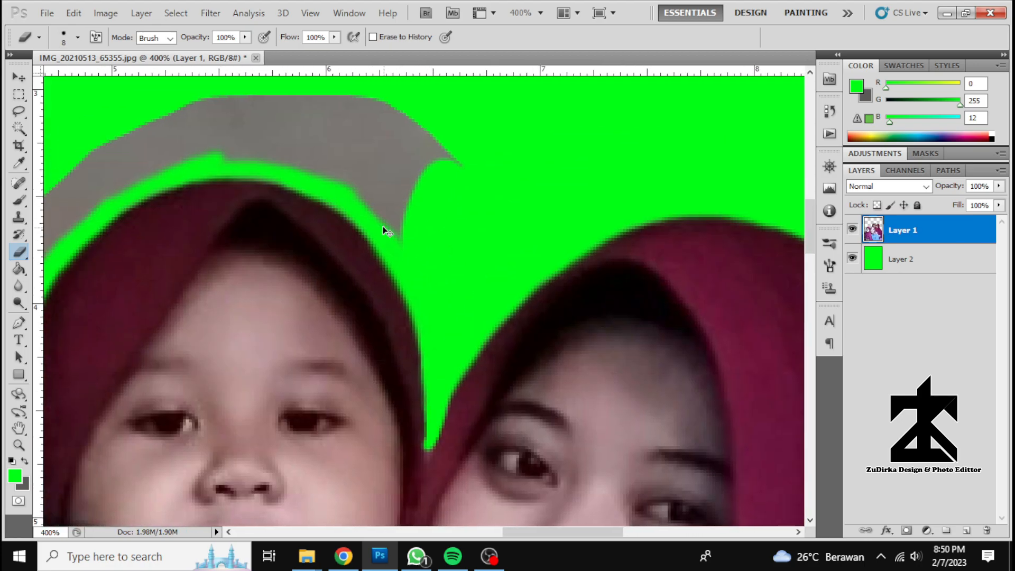
scroll(383, 227, left, 2)
right_click(415, 182)
key(Return)
mouse_move(464, 181)
mouse_down()
mouse_move(380, 132)
mouse_move(306, 112)
mouse_move(238, 108)
mouse_move(168, 125)
mouse_move(127, 159)
mouse_up()
Clear the leftover grey background down the left side of the back child's hijab towards the man's hair.
scroll(225, 214, left, 6)
scroll(224, 214, left, 5)
scroll(283, 199, down, 2)
mouse_move(357, 124)
mouse_down()
mouse_move(296, 201)
mouse_move(380, 125)
mouse_move(401, 124)
mouse_move(340, 183)
mouse_move(280, 288)
mouse_move(372, 138)
mouse_up()
scroll(288, 249, left, 3)
scroll(287, 265, down, 3)
mouse_move(325, 232)
mouse_down()
mouse_move(317, 333)
mouse_move(351, 181)
mouse_up()
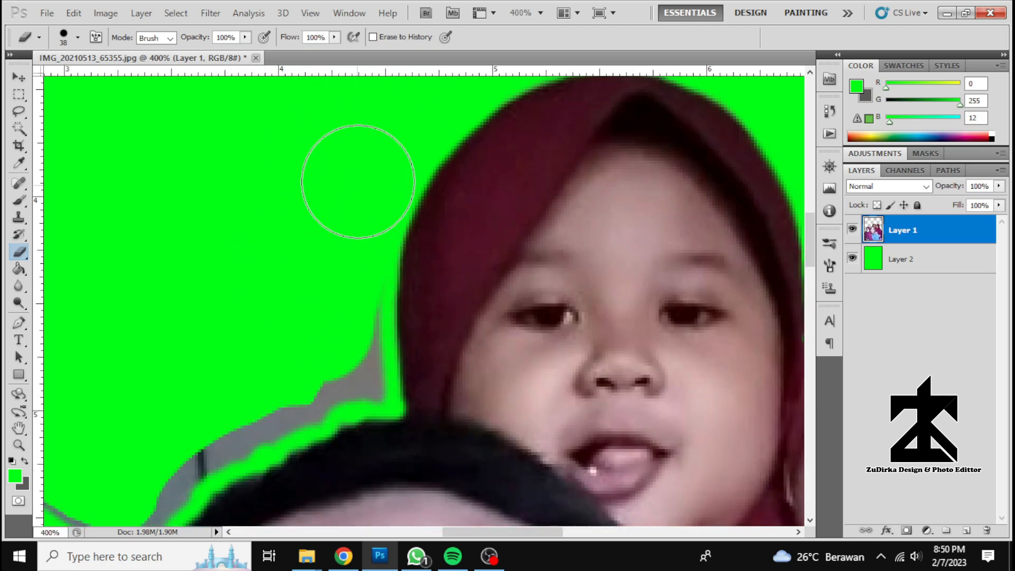
Reduce the Eraser to 12 px and clear the leftover background above the man's hair and beside the front child's hijab.
scroll(294, 245, down, 3)
drag(295, 245, 335, 294)
right_click(336, 295)
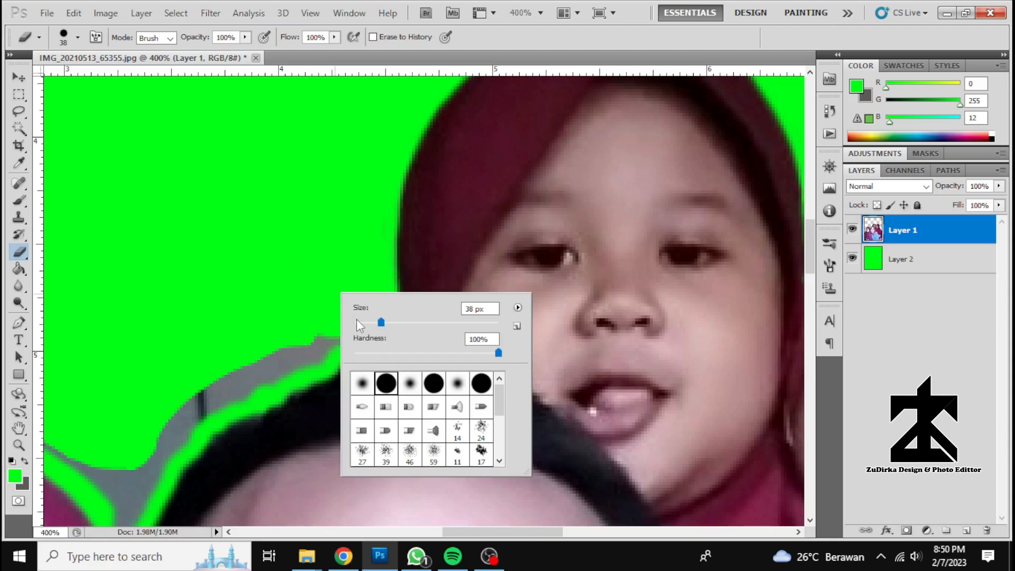
drag(317, 330, 319, 348)
drag(370, 335, 375, 192)
mouse_move(275, 286)
mouse_down()
mouse_move(335, 286)
mouse_move(417, 214)
mouse_up()
scroll(324, 259, down, 1)
mouse_move(263, 339)
mouse_down()
mouse_move(266, 411)
mouse_move(297, 342)
mouse_move(349, 281)
mouse_move(324, 284)
mouse_move(466, 228)
mouse_up()
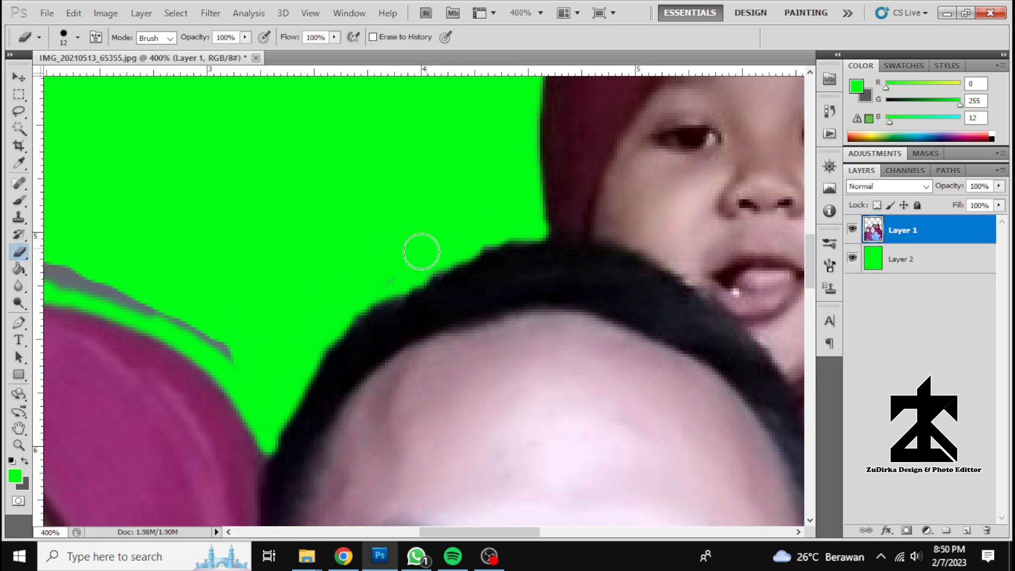
Enlarge the Eraser to 27 px and clear the leftover grey strip over the crown of the front child's hijab.
scroll(339, 265, left, 5)
right_click(366, 254)
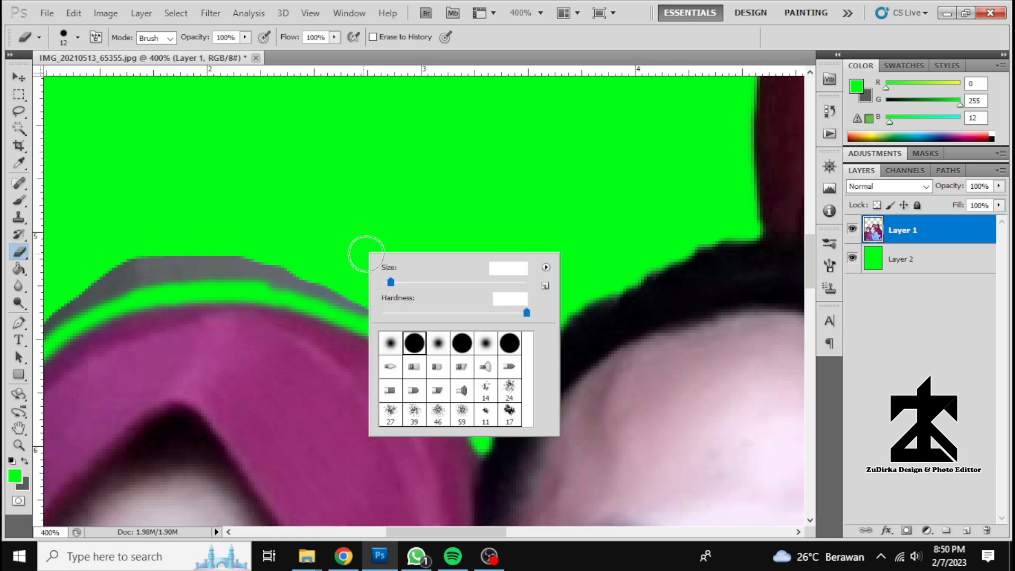
click(402, 282)
click(387, 217)
scroll(388, 217, left, 1)
scroll(388, 217, down, 1)
mouse_move(535, 258)
mouse_down()
mouse_move(513, 260)
mouse_move(421, 210)
mouse_move(283, 176)
mouse_move(216, 178)
mouse_move(136, 208)
mouse_up()
Clear the leftover grey strip down the upper left slope of the front child's hijab.
scroll(175, 259, left, 2)
scroll(176, 258, left, 3)
scroll(289, 197, down, 1)
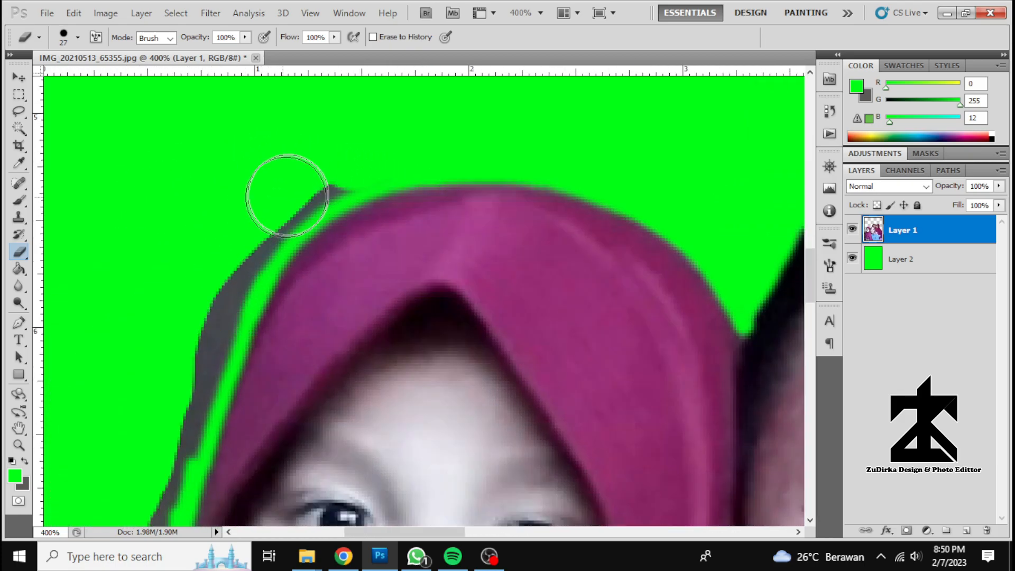
mouse_move(317, 166)
mouse_down()
mouse_move(244, 235)
mouse_move(206, 318)
mouse_up()
scroll(185, 347, left, 3)
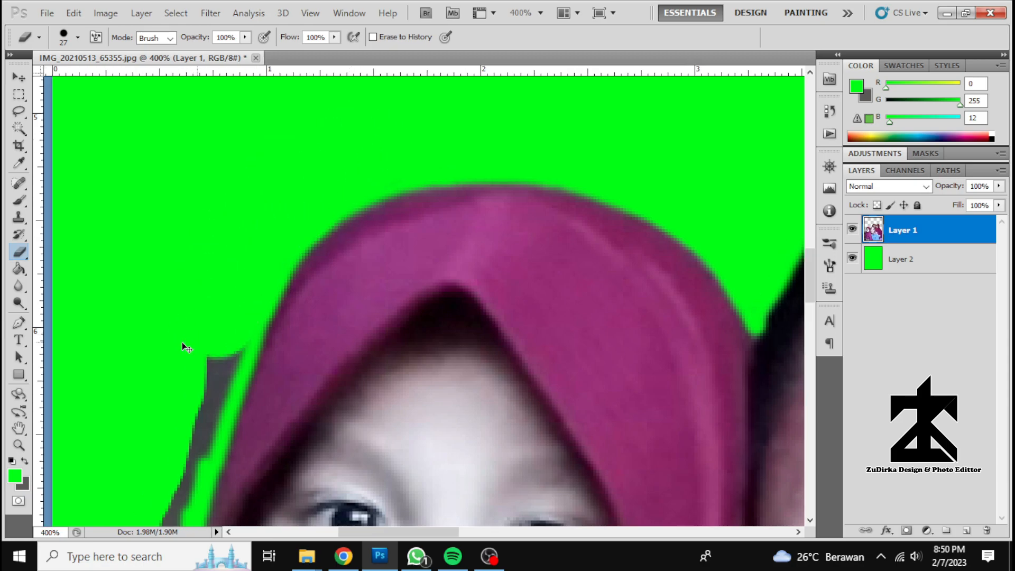
Clear the remaining background down the left side of the front child's hijab and shoulder to the photo's edge.
scroll(296, 233, down, 2)
mouse_move(318, 200)
mouse_down()
mouse_move(272, 351)
mouse_move(256, 370)
mouse_up()
scroll(256, 318, down, 3)
mouse_move(236, 256)
mouse_down()
mouse_move(230, 282)
mouse_move(254, 227)
mouse_move(267, 306)
mouse_move(204, 351)
mouse_up()
scroll(222, 291, down, 2)
mouse_move(233, 232)
mouse_down()
mouse_move(243, 229)
mouse_move(123, 448)
mouse_up()
scroll(129, 412, down, 1)
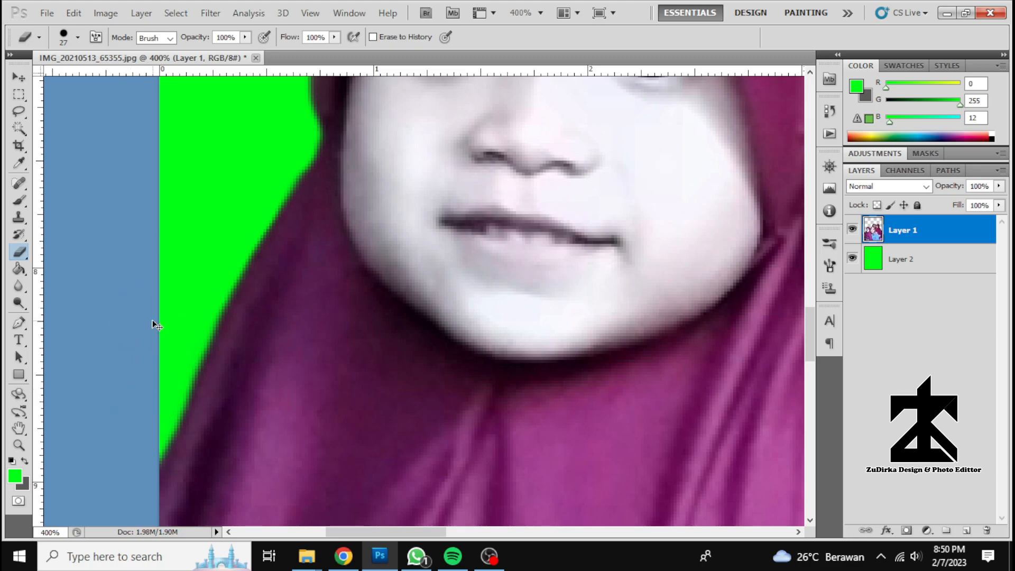
Delete the green backing layer, Layer 2, leaving the family on transparency.
key(ctrl+minus)
key(ctrl+minus)
key(ctrl+minus)
key(ctrl+minus)
scroll(659, 369, up, 1)
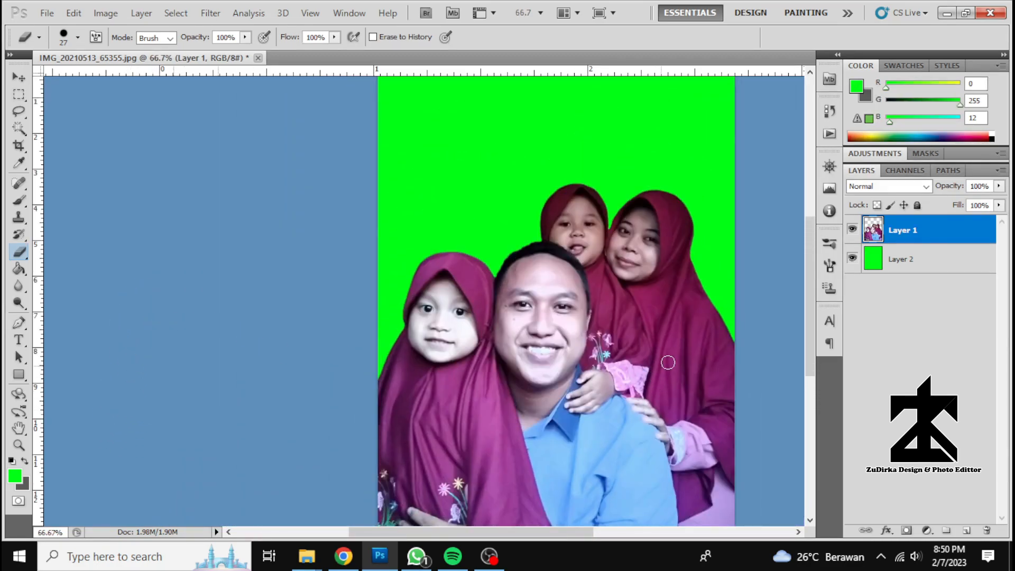
right_click(926, 263)
click(833, 259)
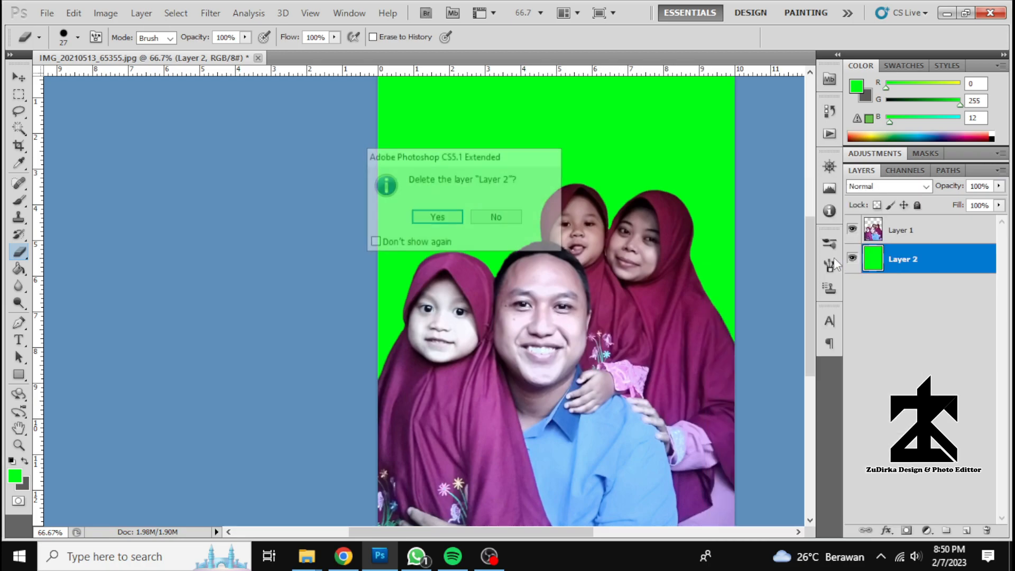
key(Return)
key(ctrl+minus)
key(ctrl+minus)
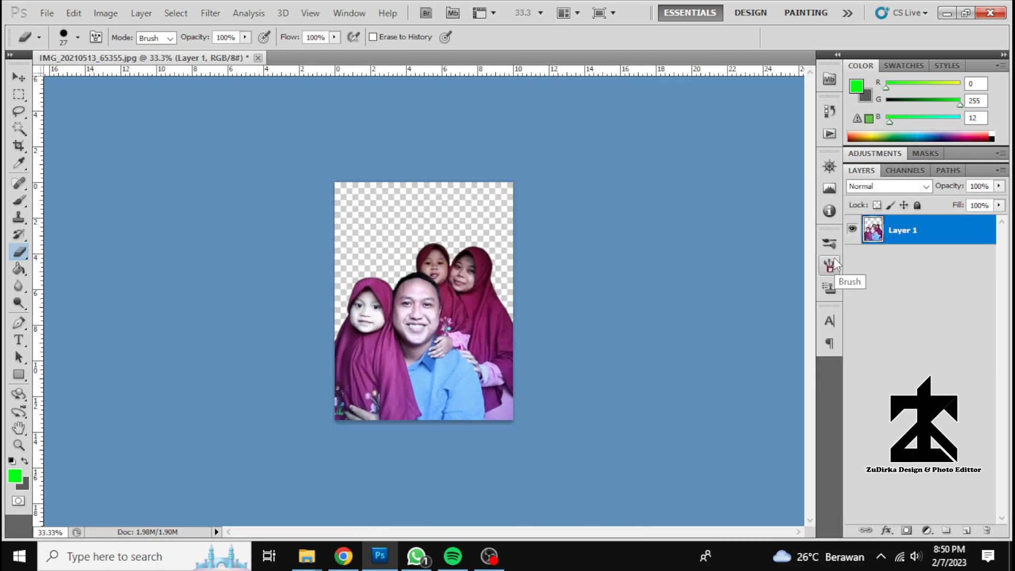
Increase the canvas height to 16, extending the canvas equally above and below the family.
click(108, 14)
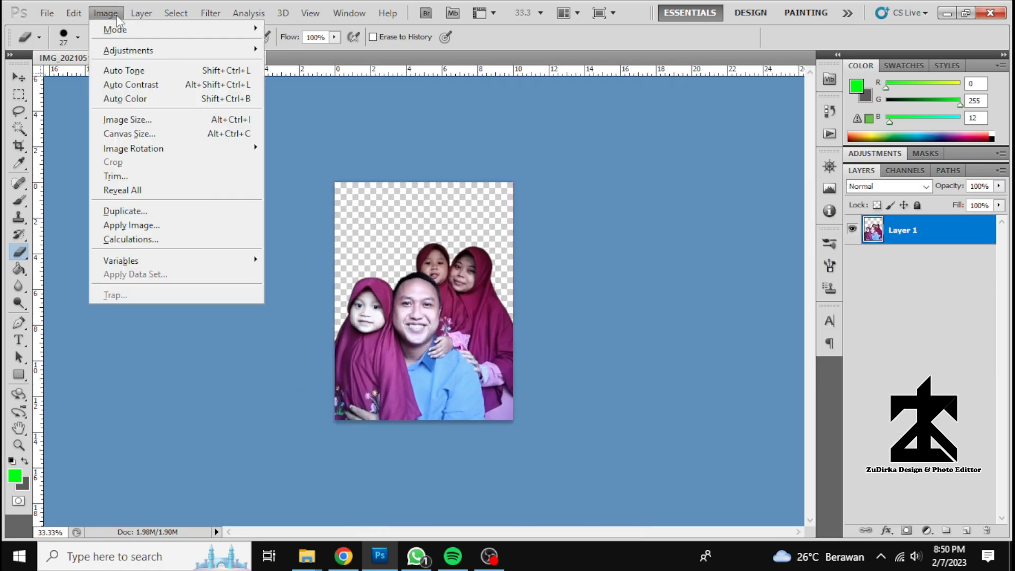
click(153, 135)
drag(531, 216, 436, 214)
text(14)
key(Return)
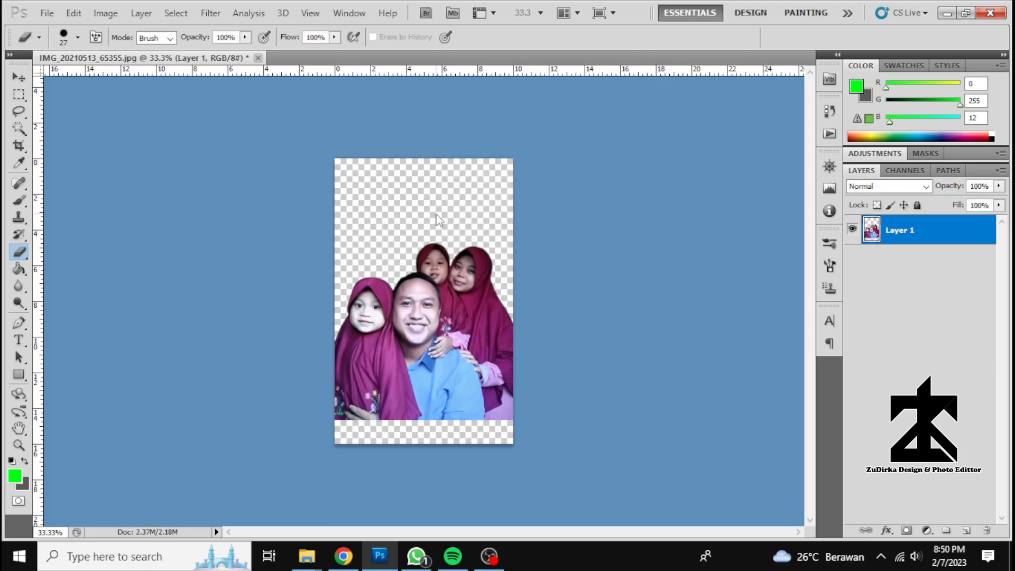
Move the family straight down with Free Transform so it rests on the canvas's bottom edge.
key(ctrl+t)
drag(480, 375, 480, 398)
click(747, 37)
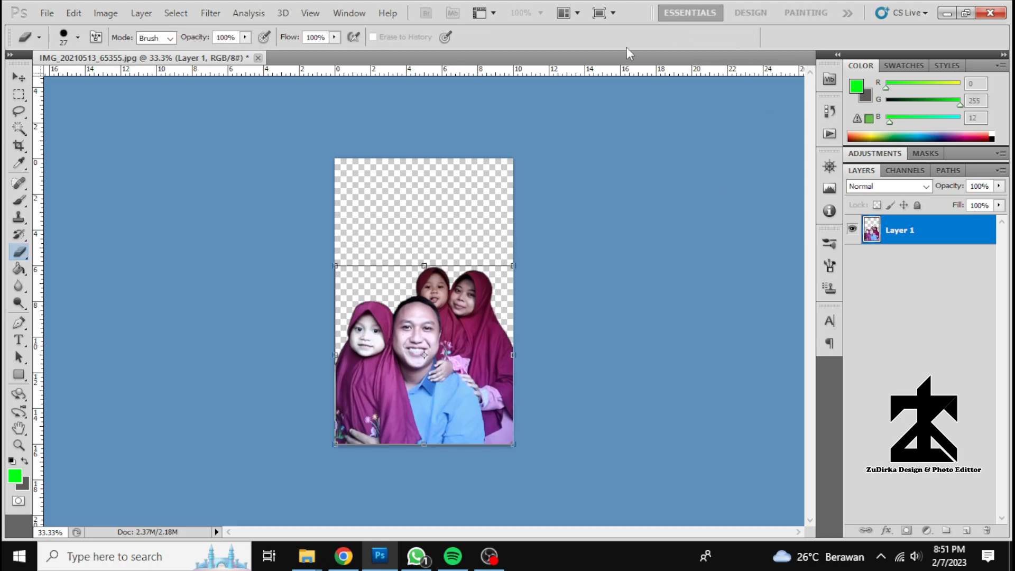
Open the curtain and dried-palm backdrop image 8bdc7efd299a88c86595a9cfe74bdae6.jpg from the 1. BG folder.
click(47, 12)
click(63, 43)
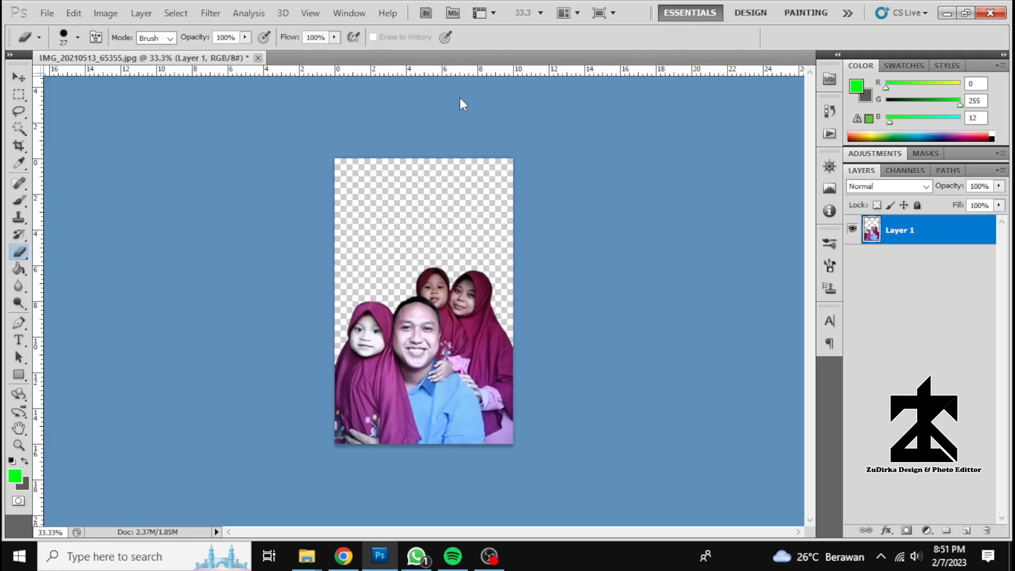
click(557, 41)
scroll(524, 127, up, 2)
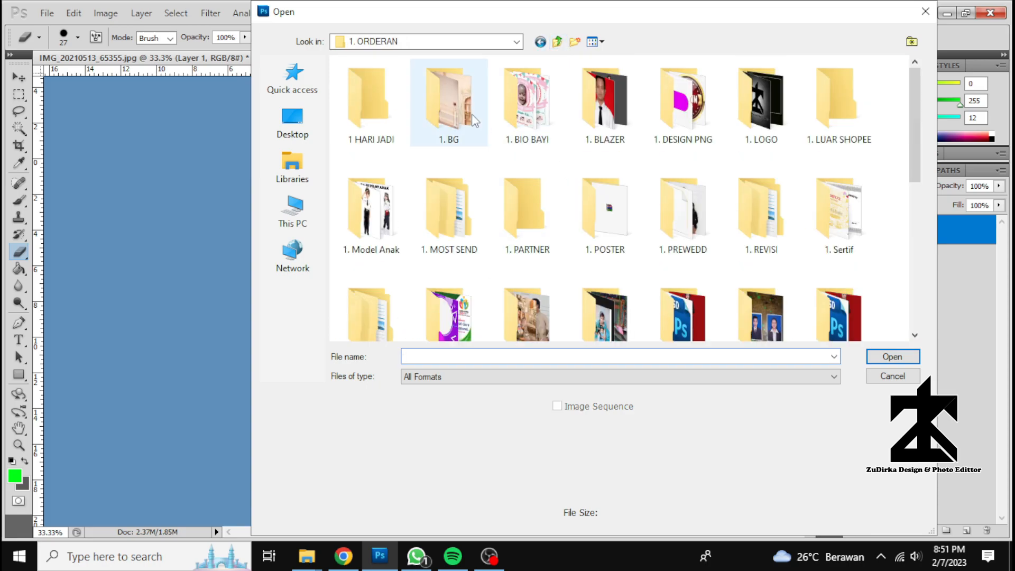
double_click(453, 106)
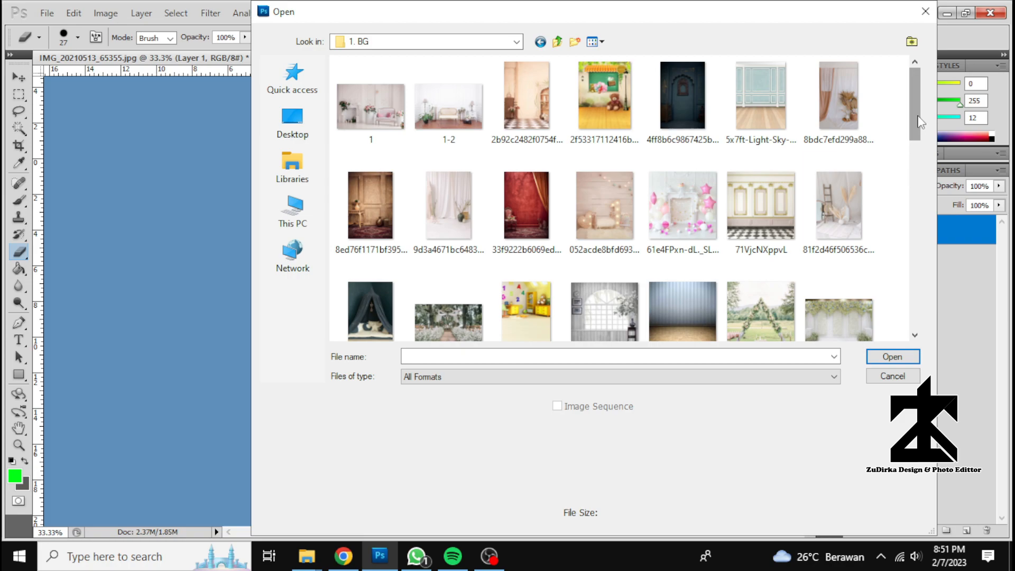
double_click(839, 101)
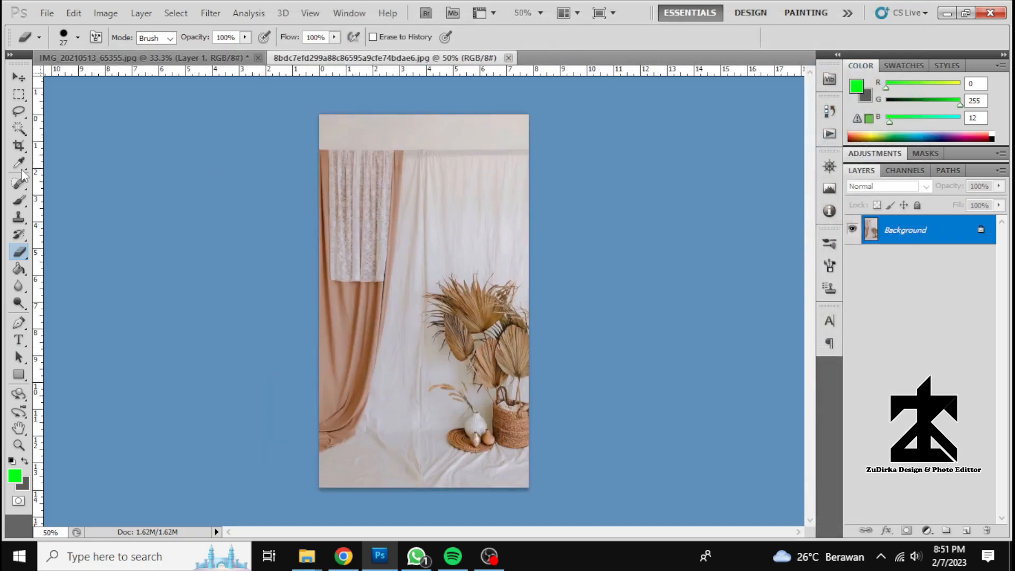
Copy the whole curtain and dried-palm backdrop into the family photo, place its layer beneath Layer 1, and hide the rulers.
click(18, 128)
right_click(389, 191)
click(404, 201)
key(ctrl+c)
click(214, 53)
key(ctrl+v)
drag(925, 231, 936, 272)
key(ctrl+r)
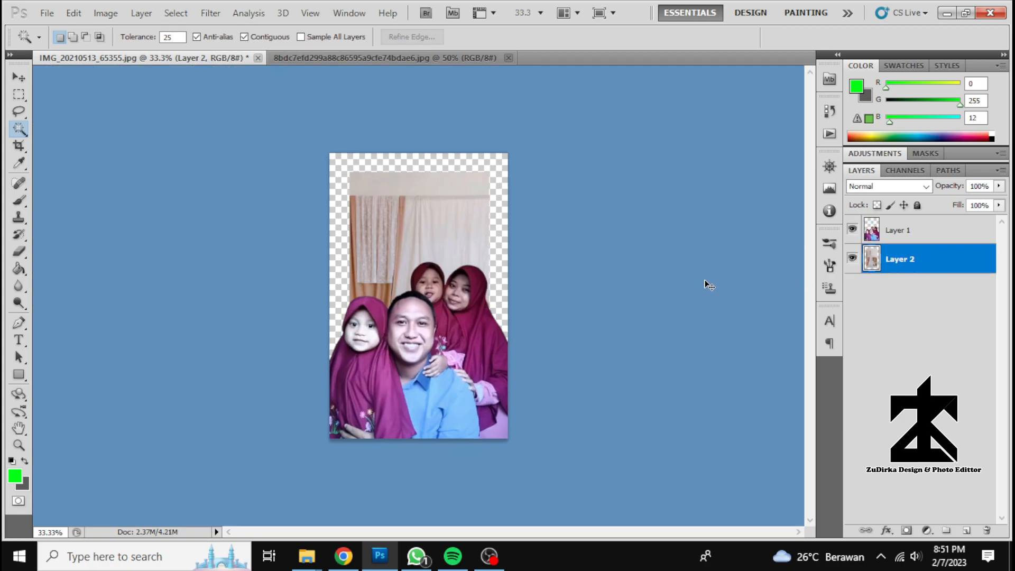
Stretch the backdrop layer with Free Transform to about 149% width and 152% height, extending it past the canvas so the palms rise behind the family.
key(ctrl+t)
drag(350, 172, 330, 153)
drag(492, 422, 509, 441)
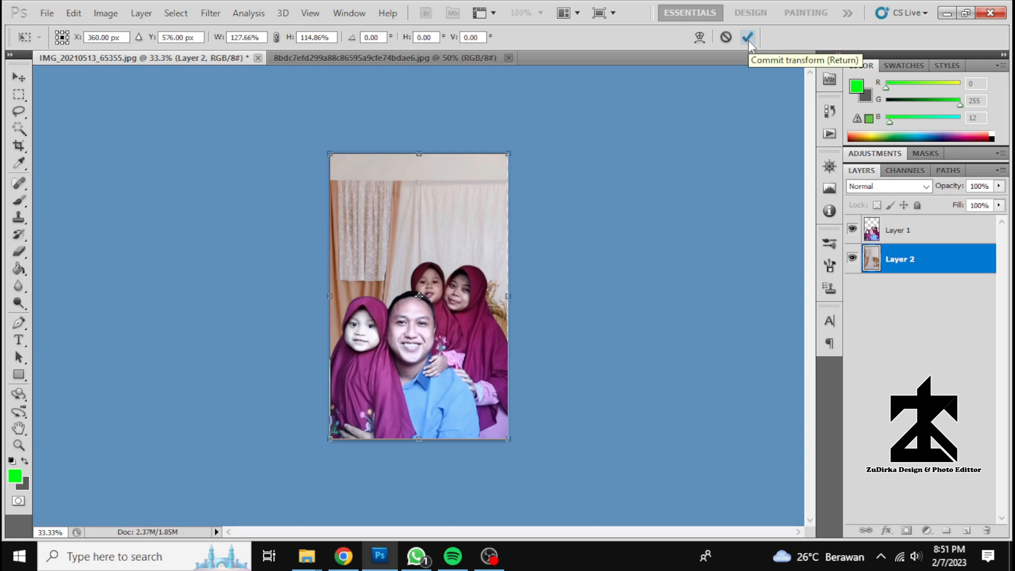
drag(419, 153, 418, 60)
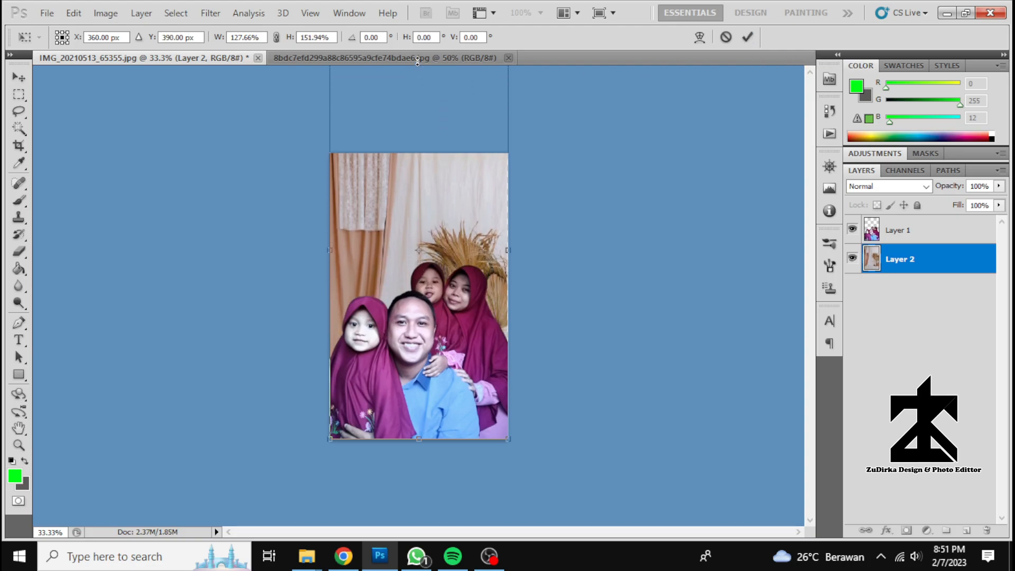
drag(330, 250, 299, 250)
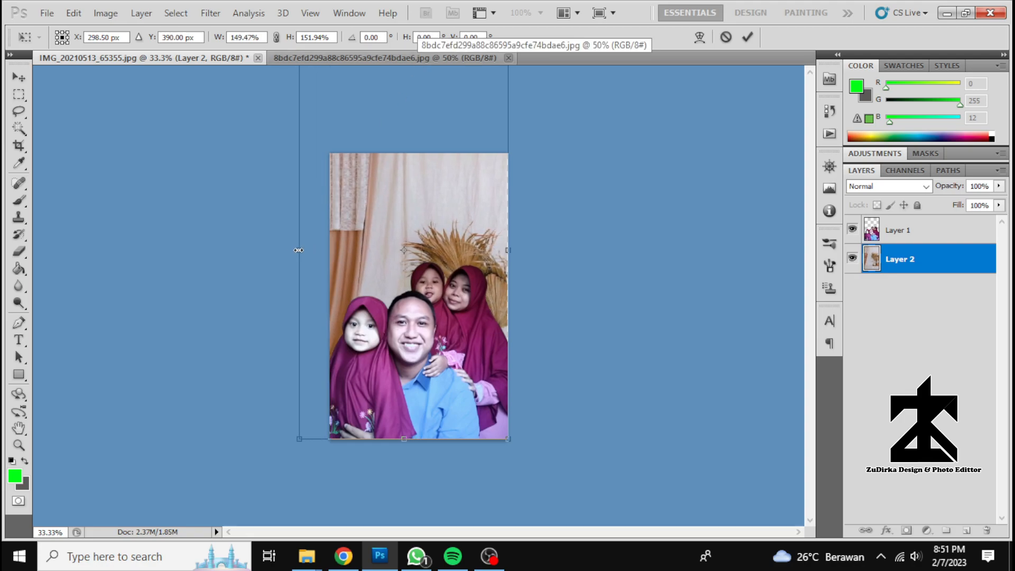
mouse_move(444, 260)
mouse_down()
mouse_move(445, 189)
mouse_move(444, 262)
mouse_up()
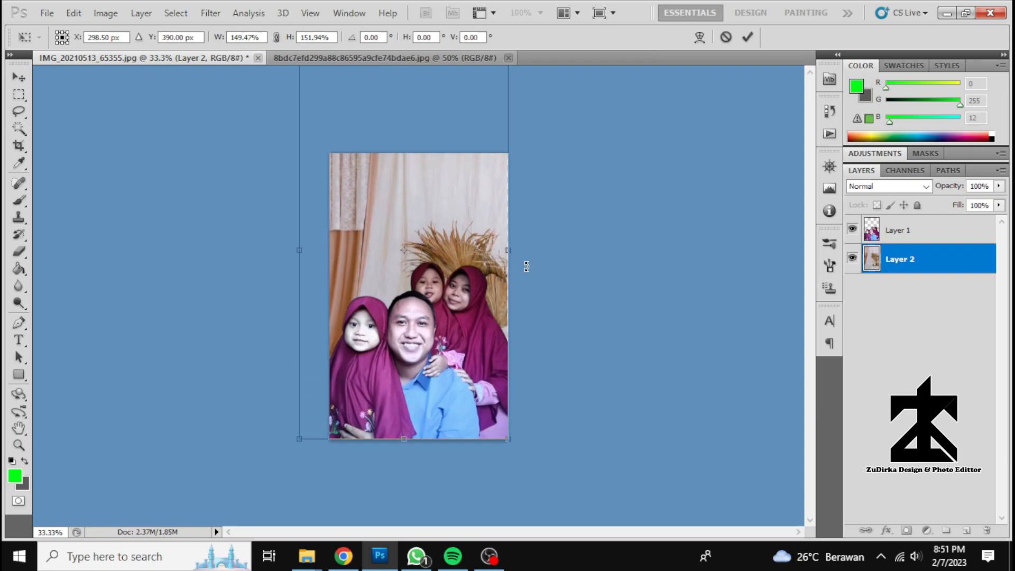
click(750, 37)
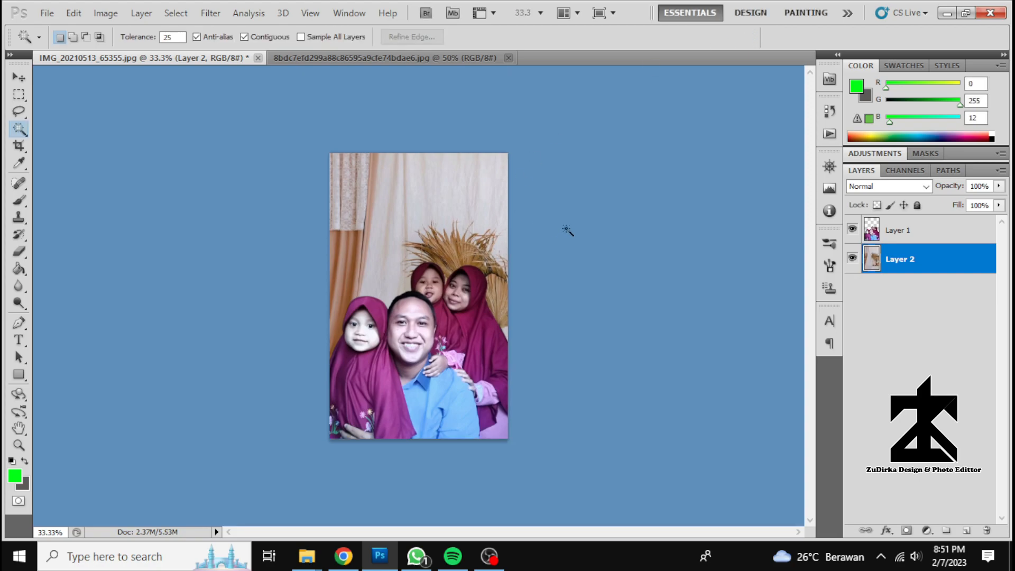
Brighten the backdrop on Layer 2 with Levels, setting the midtone input level to 1.3.
click(938, 237)
key(ctrl+plus)
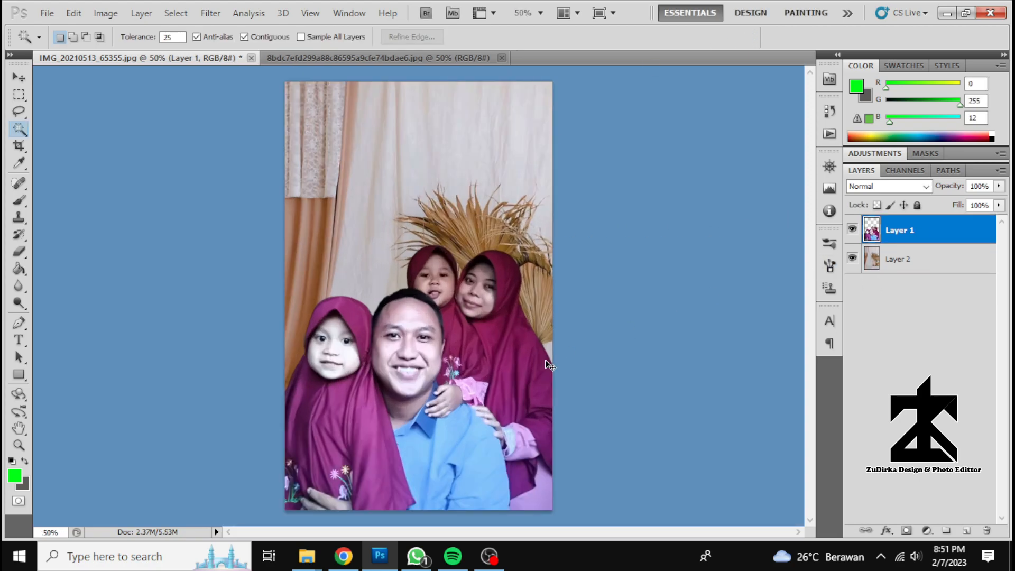
click(922, 269)
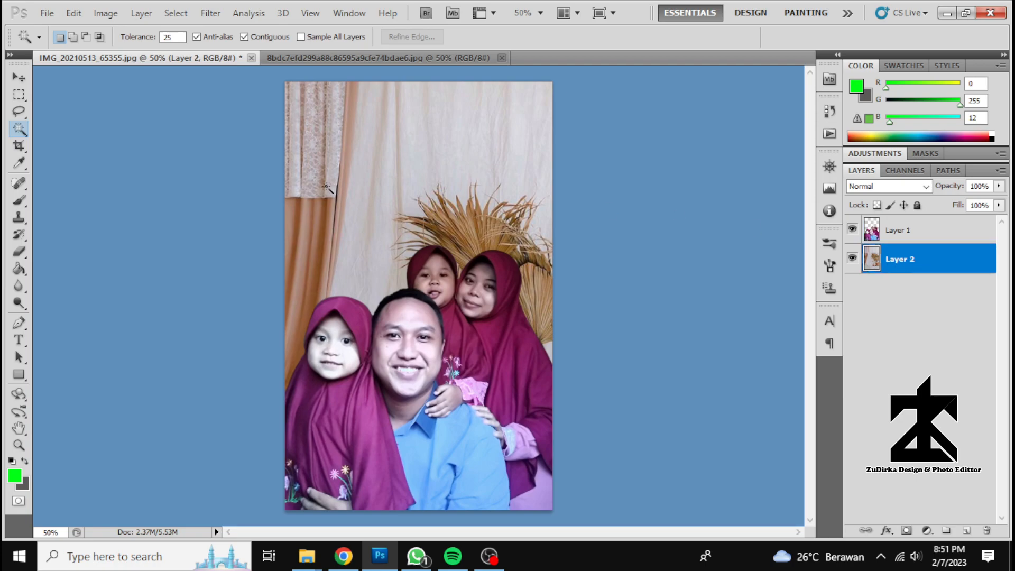
click(106, 13)
mouse_move(159, 51)
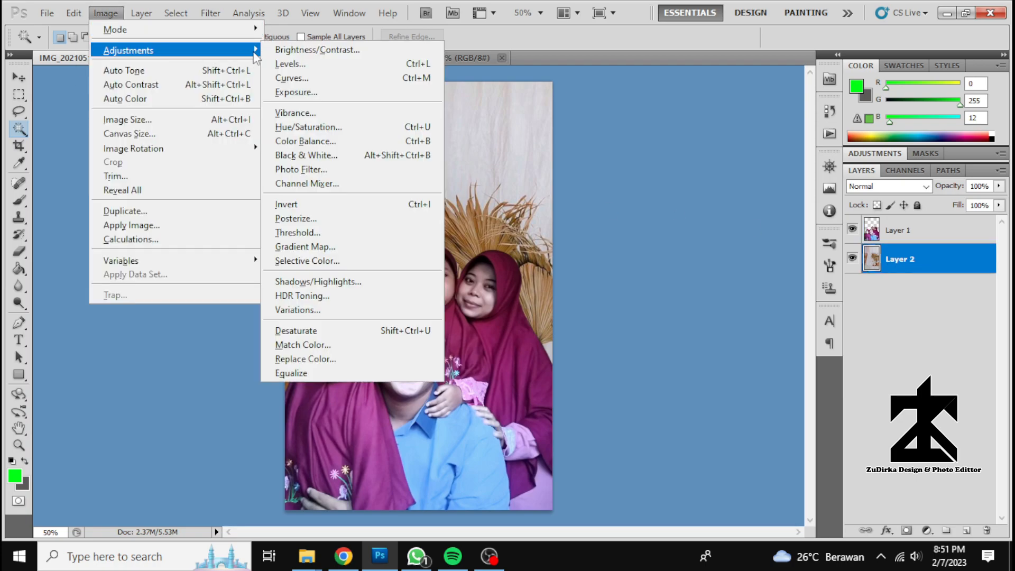
click(290, 64)
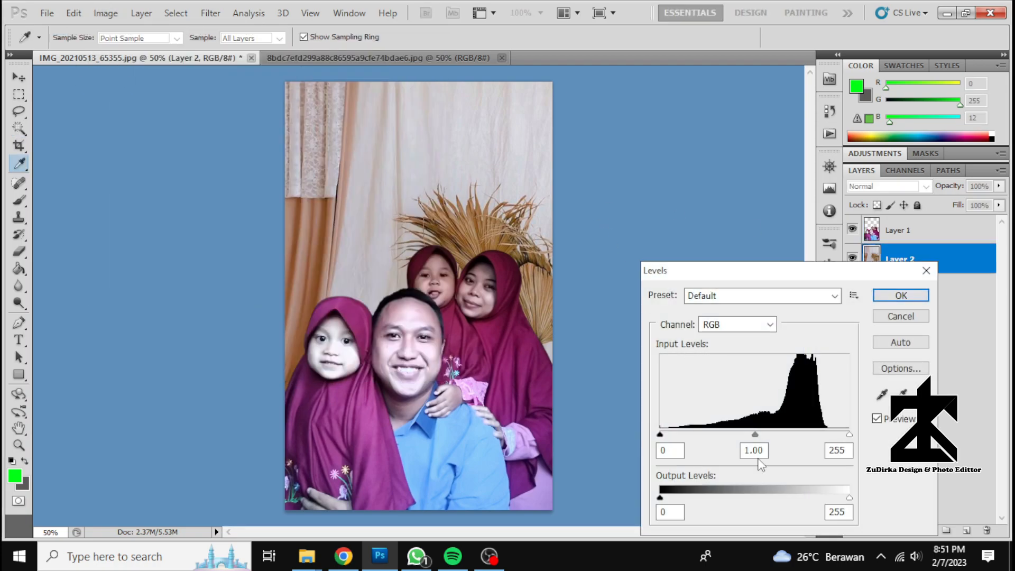
drag(758, 447, 777, 419)
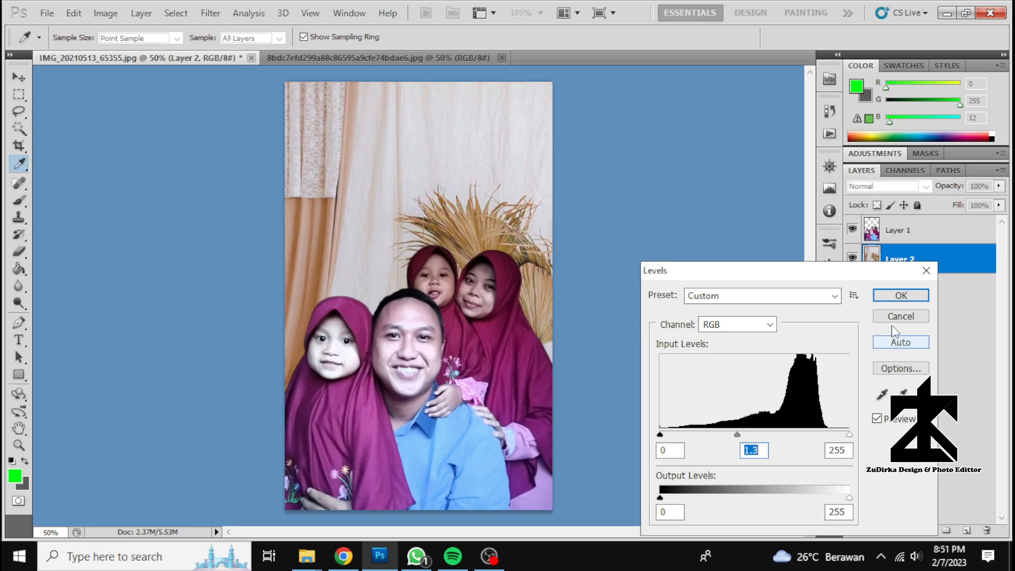
click(901, 296)
Darken the backdrop layer with Brightness/Contrast, setting the brightness to -15.
click(108, 18)
mouse_move(204, 48)
click(288, 32)
key(Down)
key(Down)
key(Down)
key(Down)
key(Down)
key(Down)
key(Down)
key(Down)
key(Down)
key(Down)
key(Down)
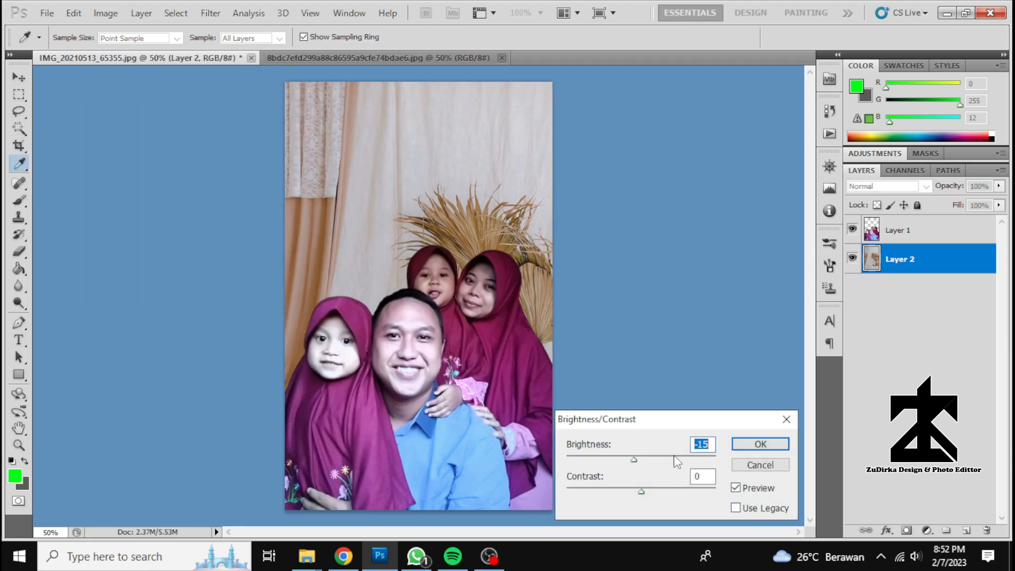
click(760, 445)
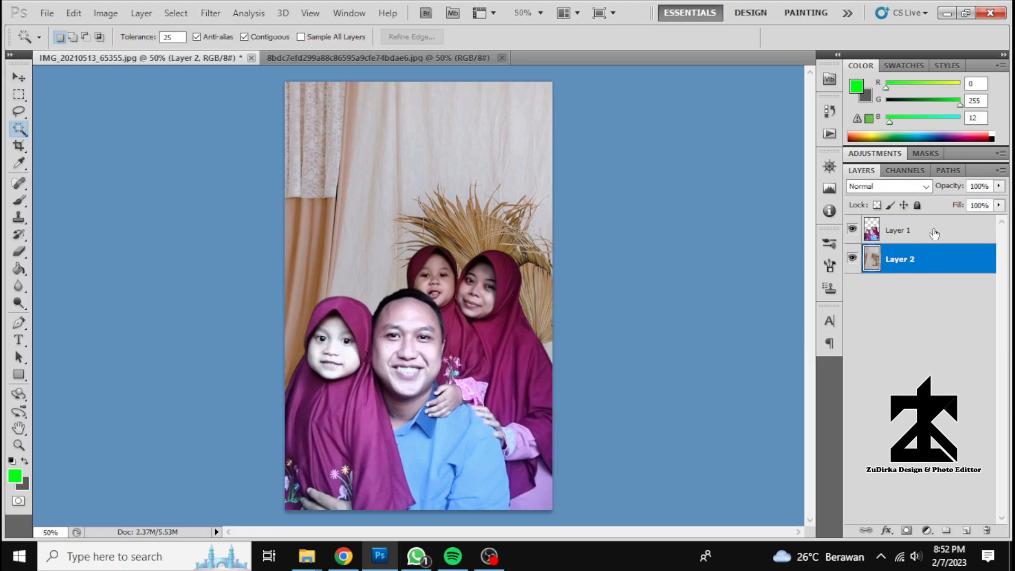
Darken the family on Layer 1 with Brightness/Contrast, setting the brightness to -21.
click(934, 234)
click(106, 13)
mouse_move(170, 50)
click(296, 50)
key(shift+Down)
key(shift+Down)
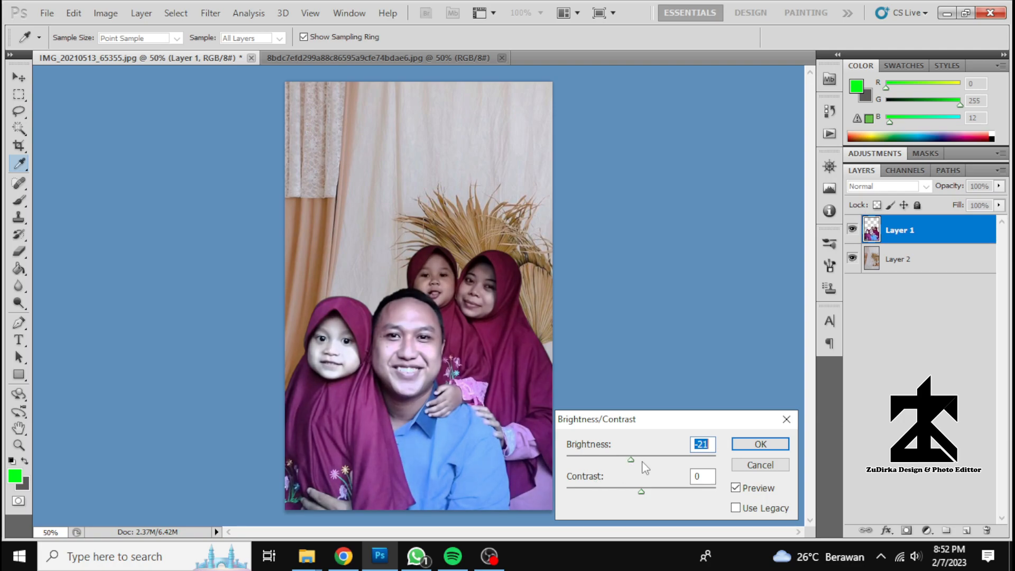
click(743, 445)
key(w)
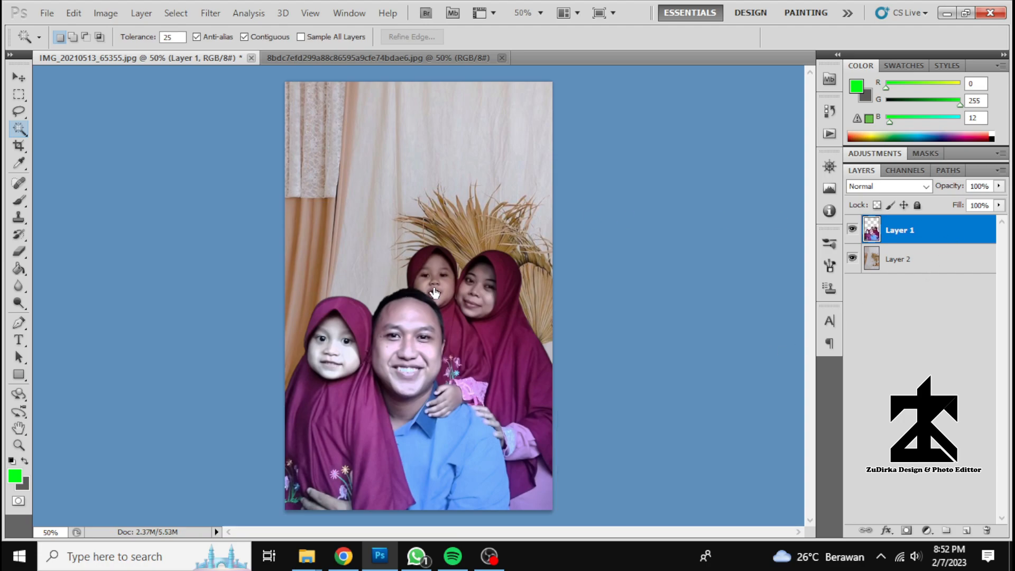
click(466, 302)
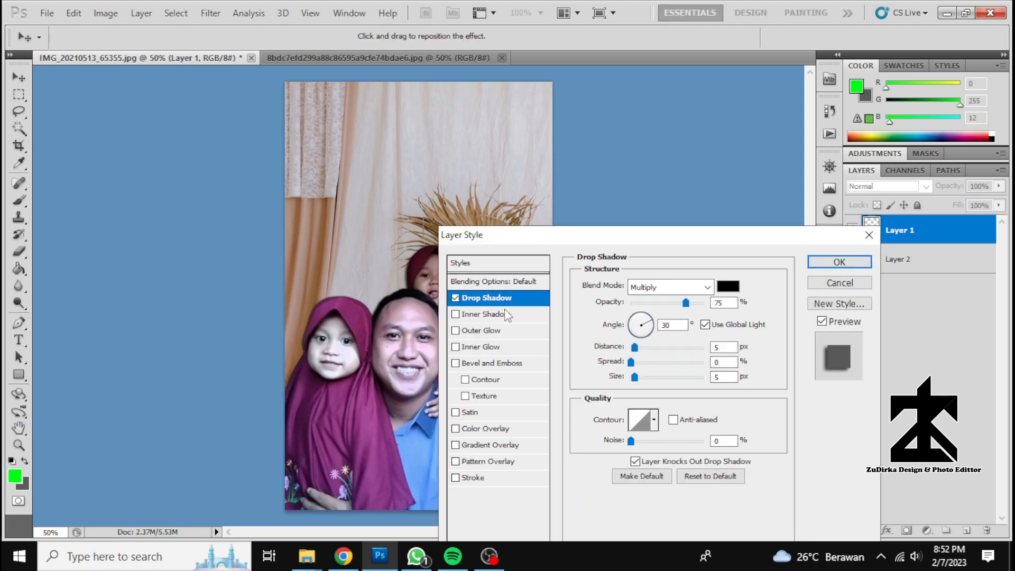
drag(673, 336, 650, 394)
key(Tab)
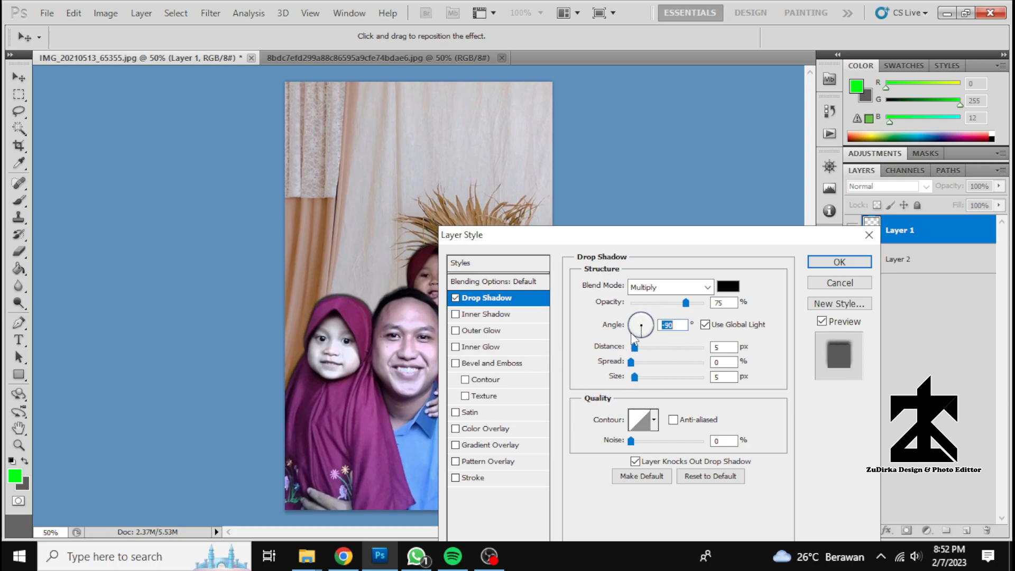
click(825, 283)
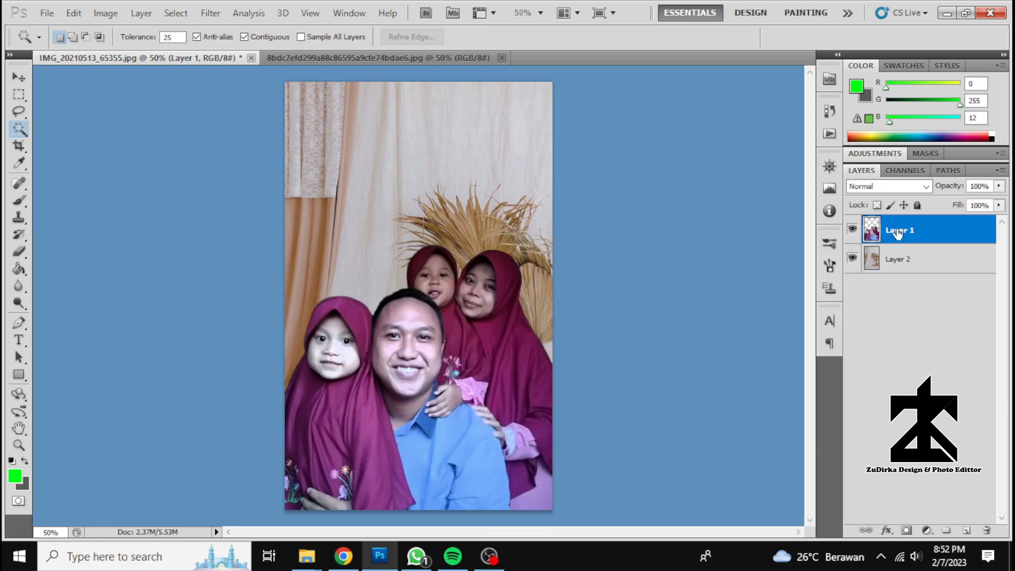
Add a soft Drop Shadow to the family's Layer 1 with a size of 250 px and an opacity of 60%.
double_click(867, 227)
drag(537, 238, 643, 202)
click(592, 262)
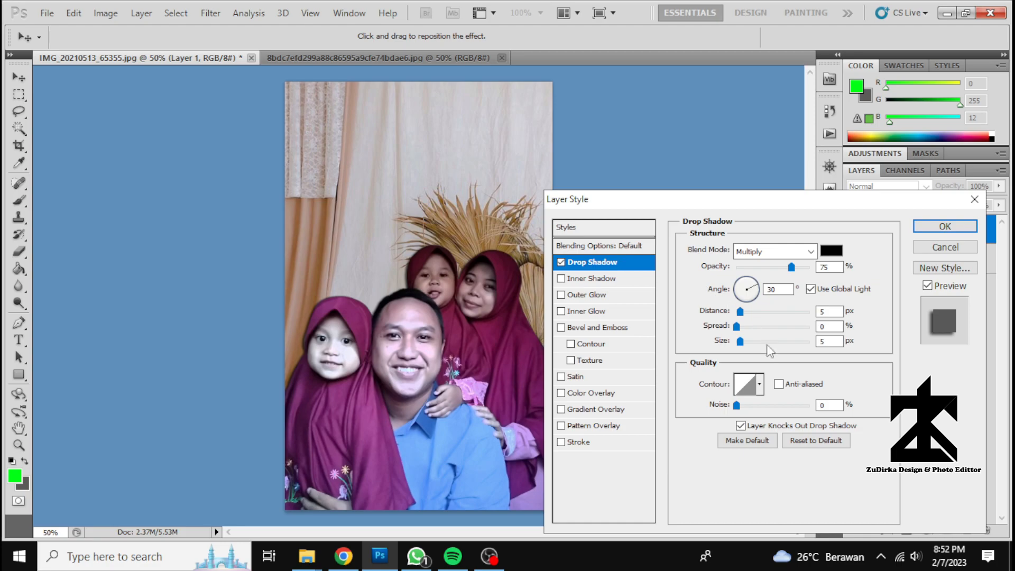
drag(747, 342, 888, 343)
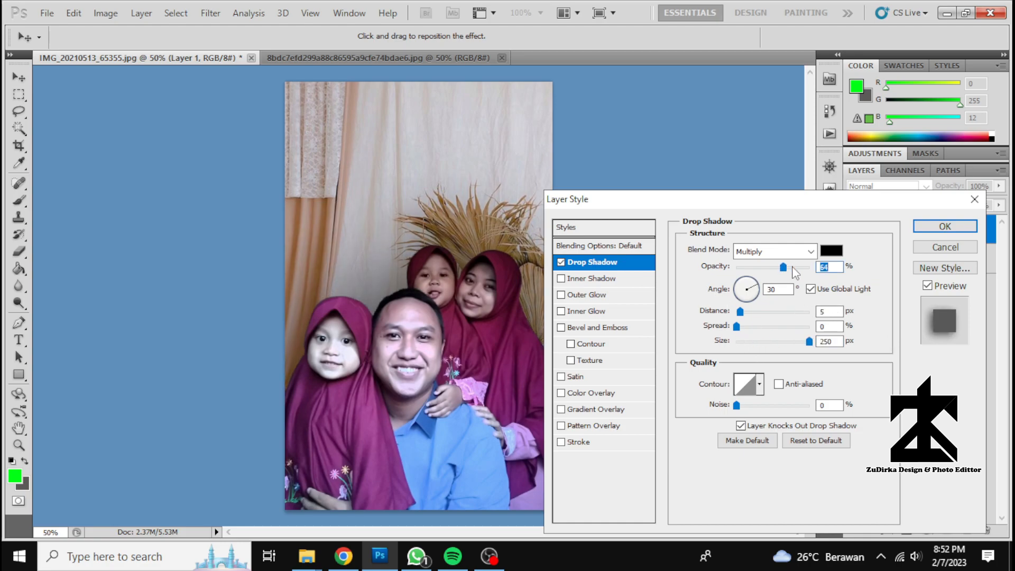
key(Down)
key(Down)
key(Down)
key(Down)
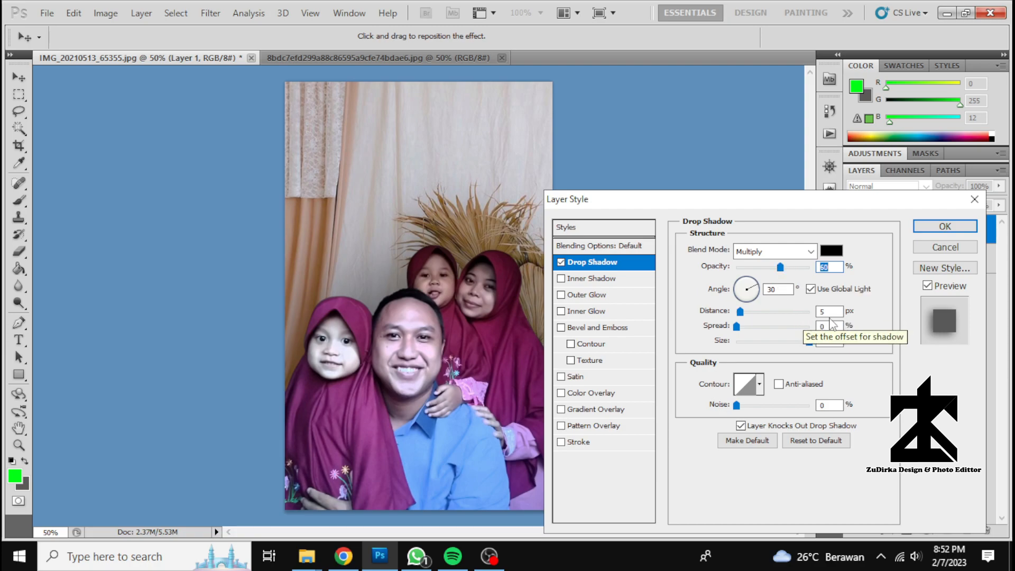
click(933, 233)
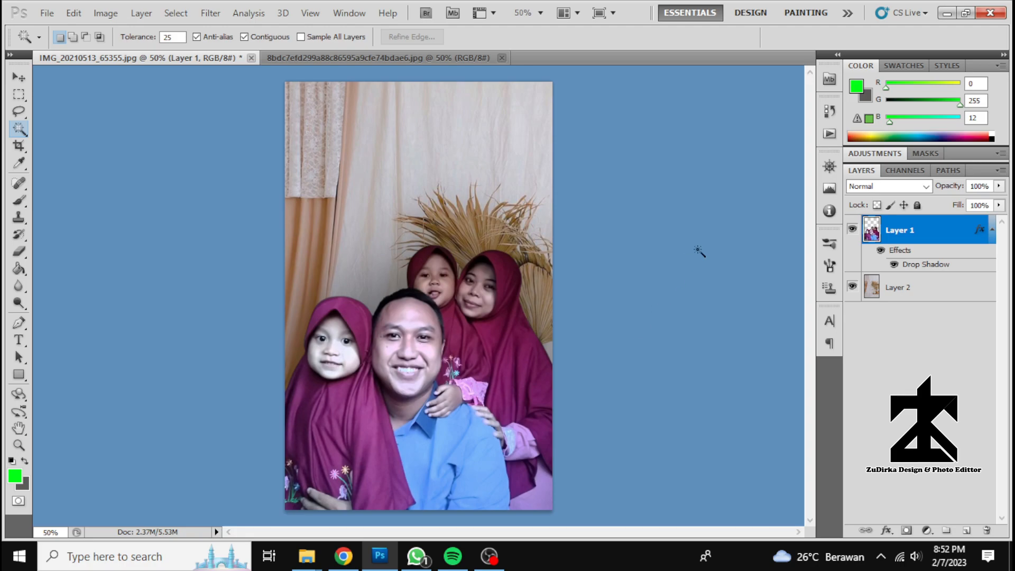
Darken the backdrop on Layer 2 further with Brightness/Contrast, setting the brightness to -19.
click(945, 300)
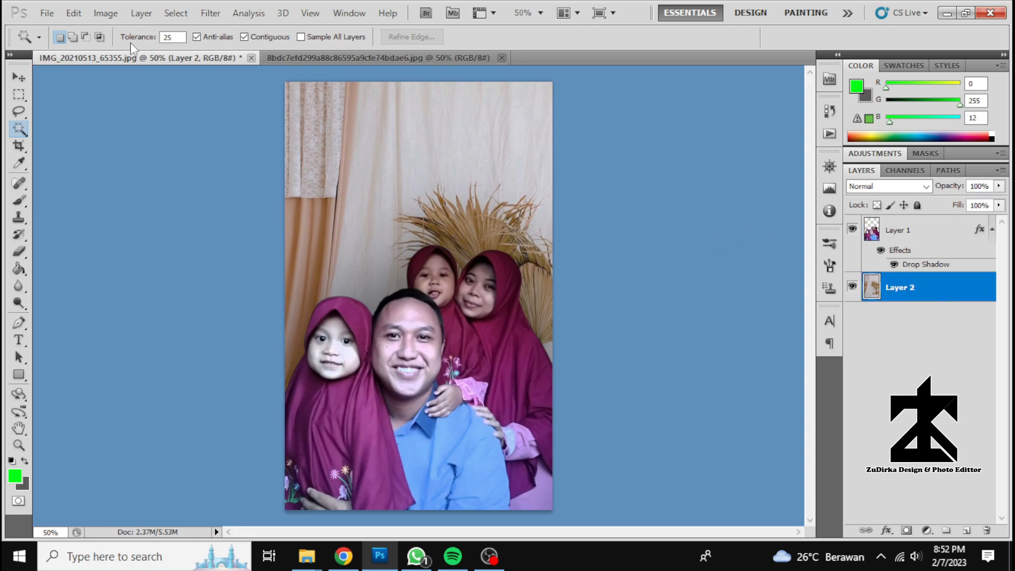
click(106, 13)
mouse_move(193, 50)
click(291, 51)
scroll(681, 449, down, 20)
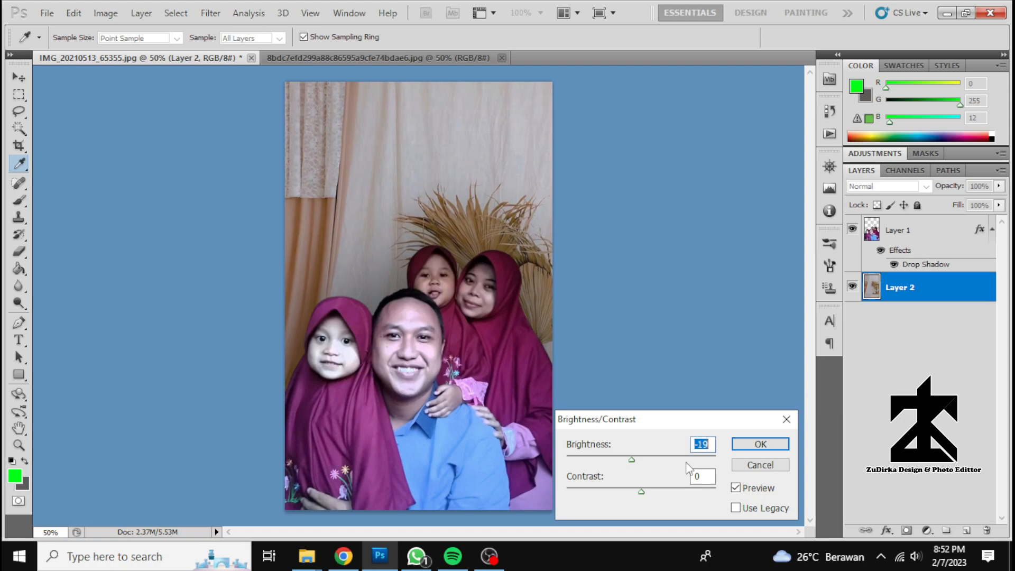
click(761, 444)
key(w)
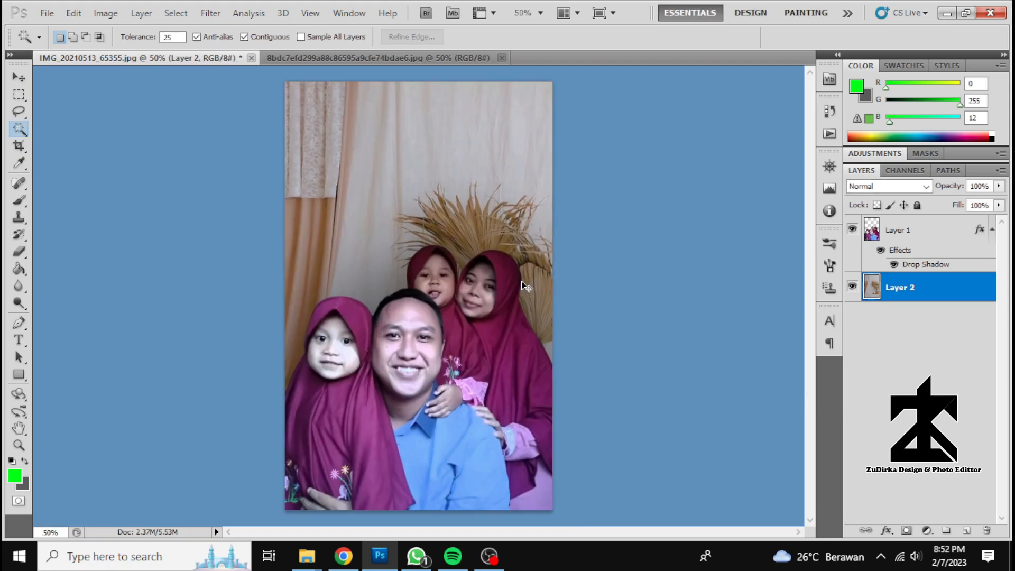